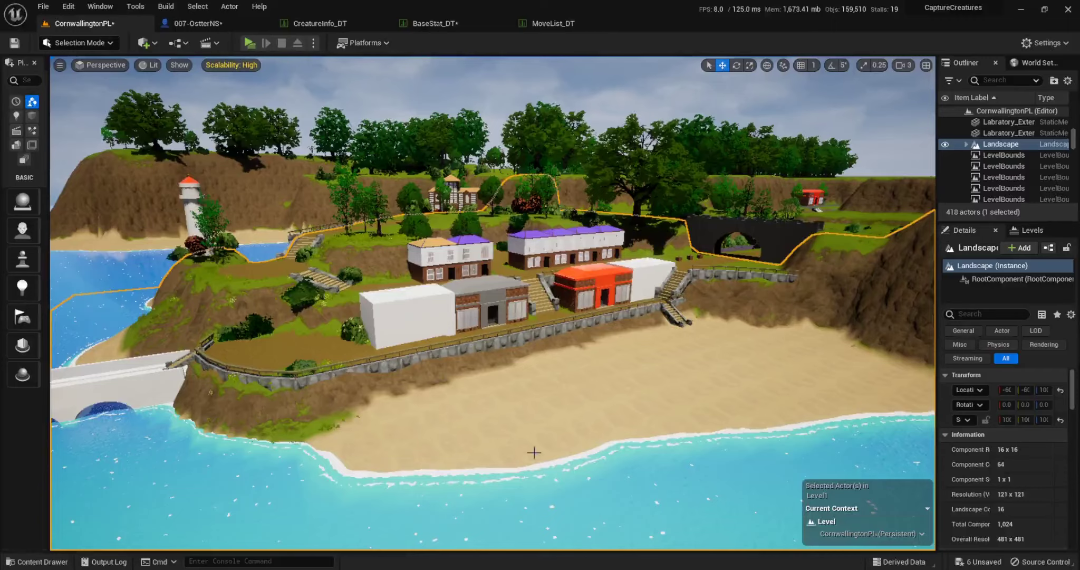
Step: Survey the coastal town, bridge and beach in the level, and inspect the fenced path beyond the dark stone archway
left_click_drag(534, 453, 567, 452)
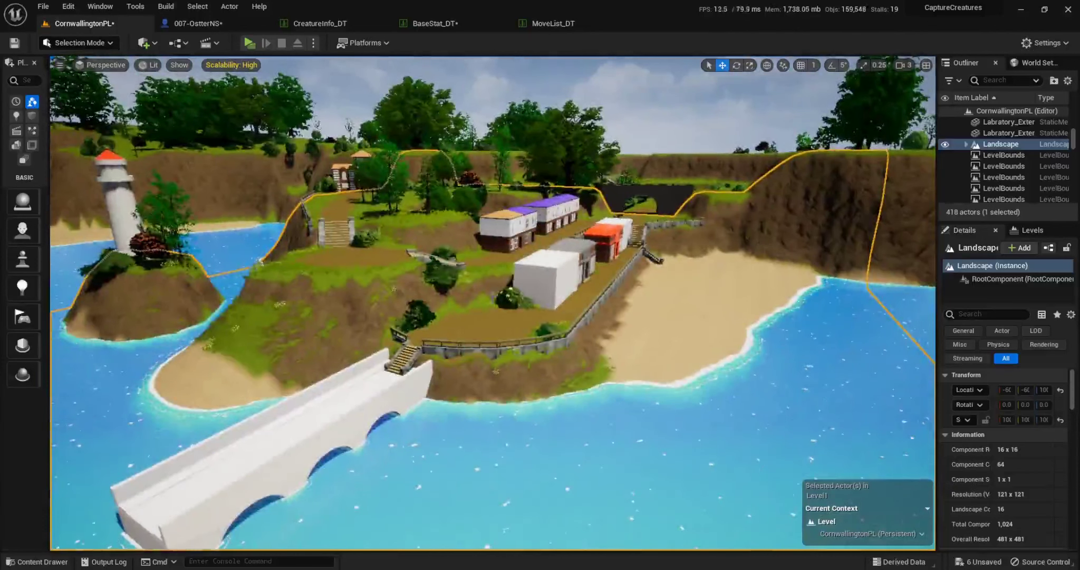
mouse_move(694, 306)
left_mouse_down()
mouse_move(695, 291)
mouse_move(665, 290)
mouse_move(681, 291)
left_mouse_up()
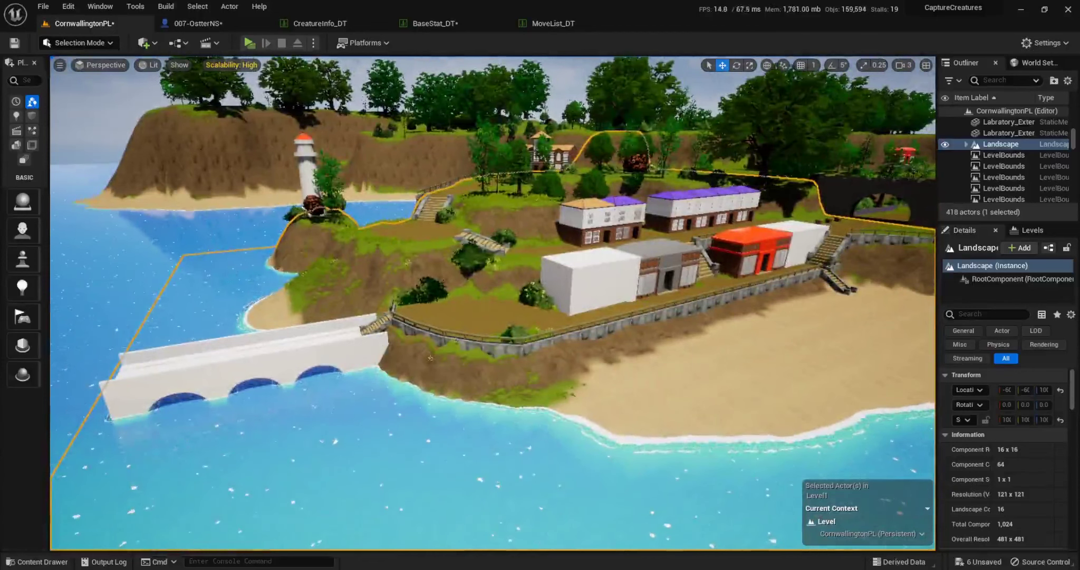
left_click_drag(431, 275, 442, 267)
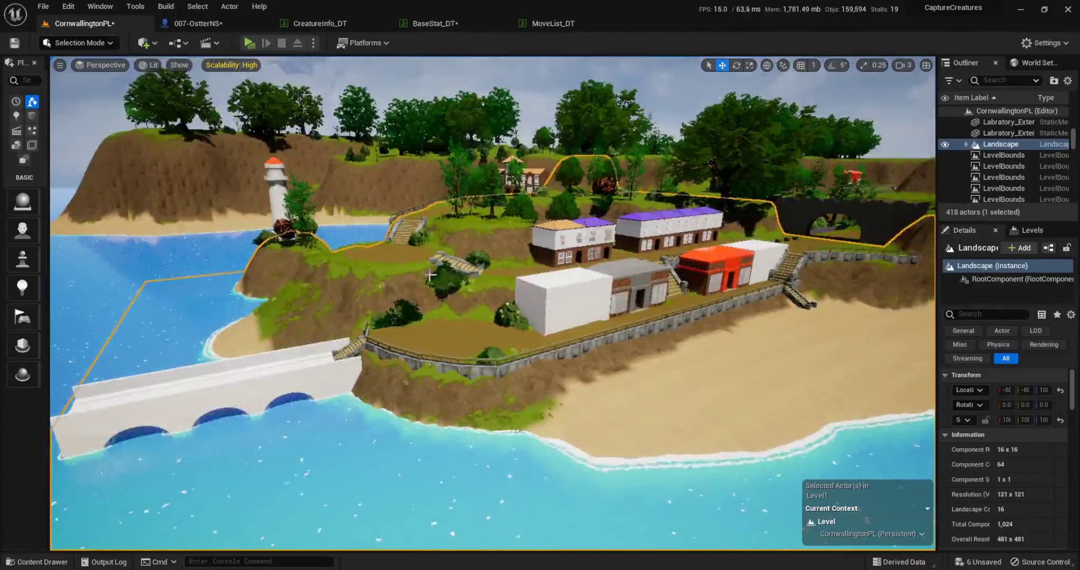
mouse_move(731, 467)
left_mouse_down()
mouse_move(764, 454)
mouse_move(752, 475)
mouse_move(735, 465)
left_mouse_up()
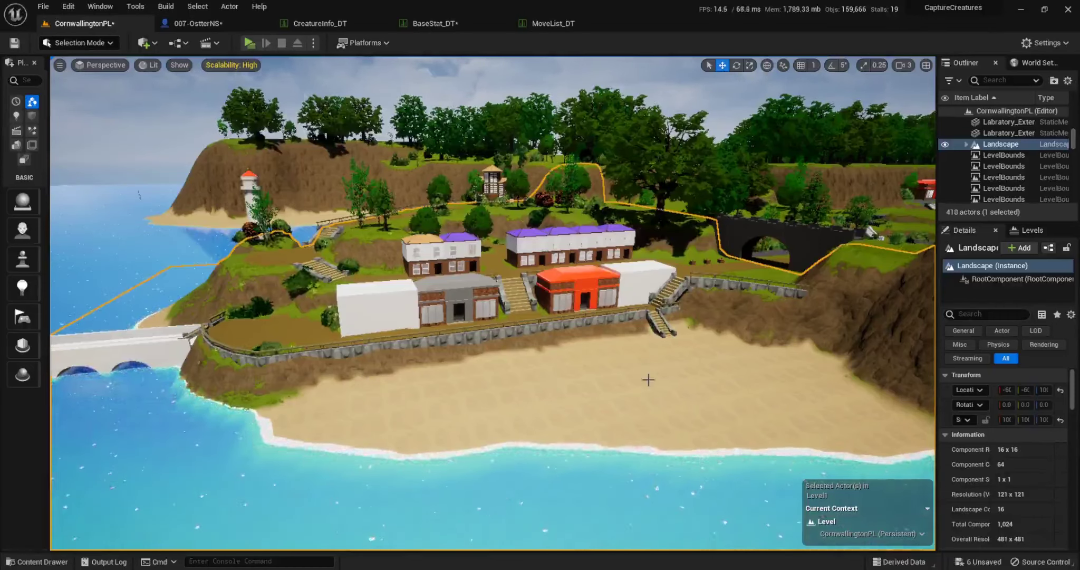
right_click(681, 382)
key("w")
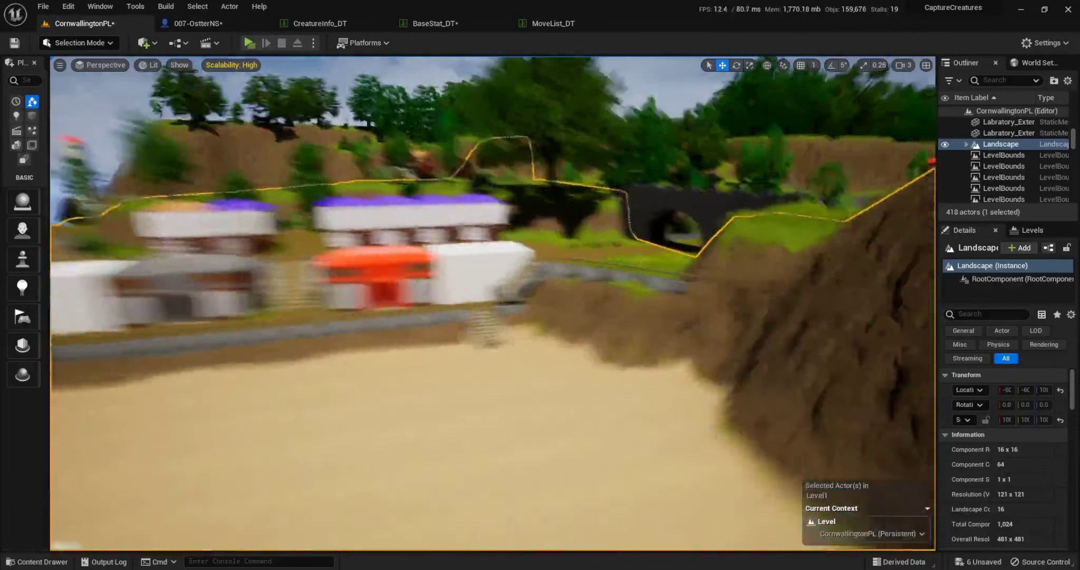
key("w")
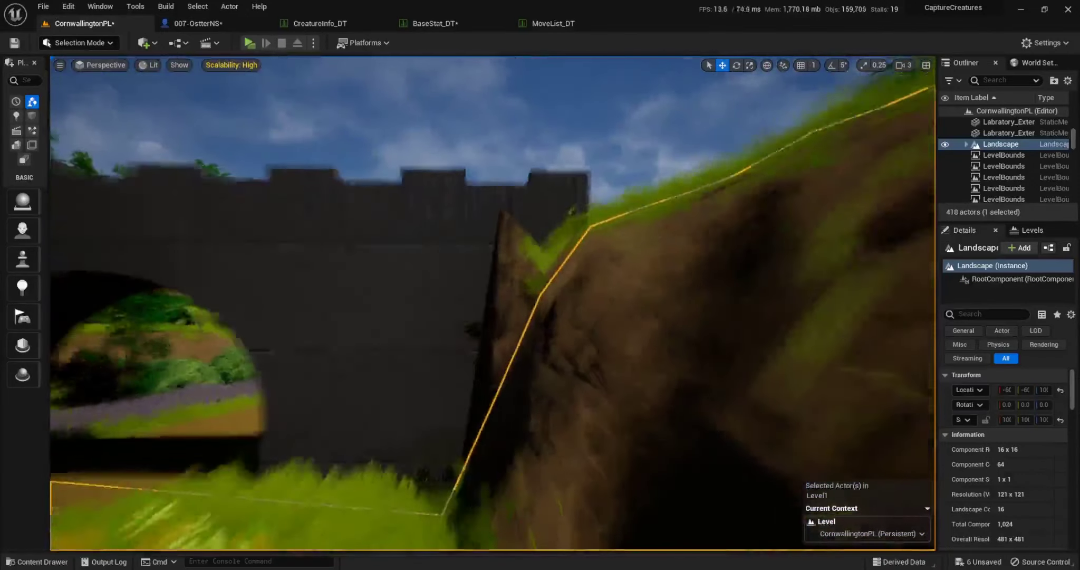
right_click(591, 405)
key("w")
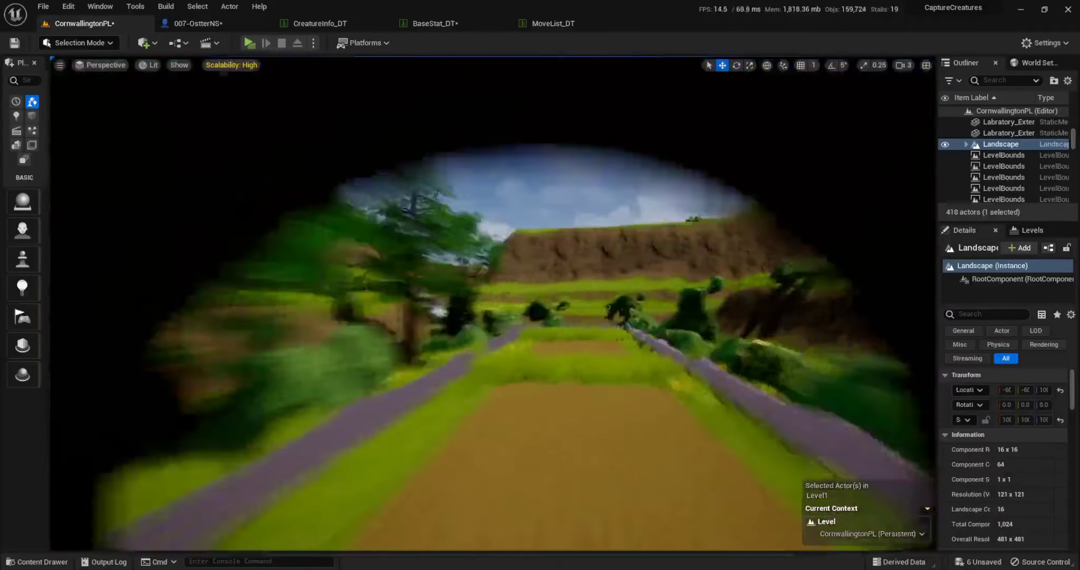
key("w")
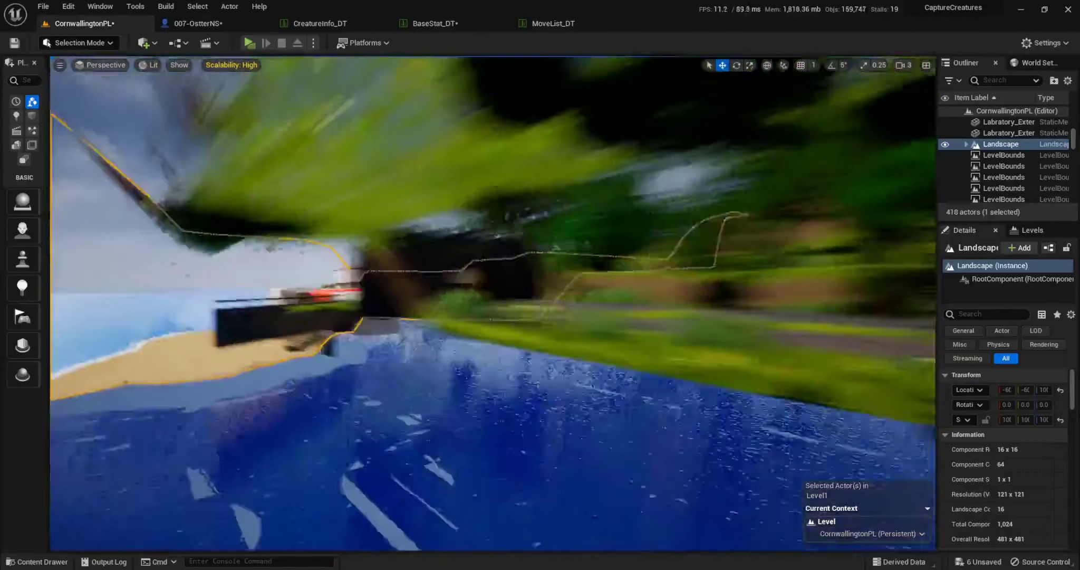
key("w")
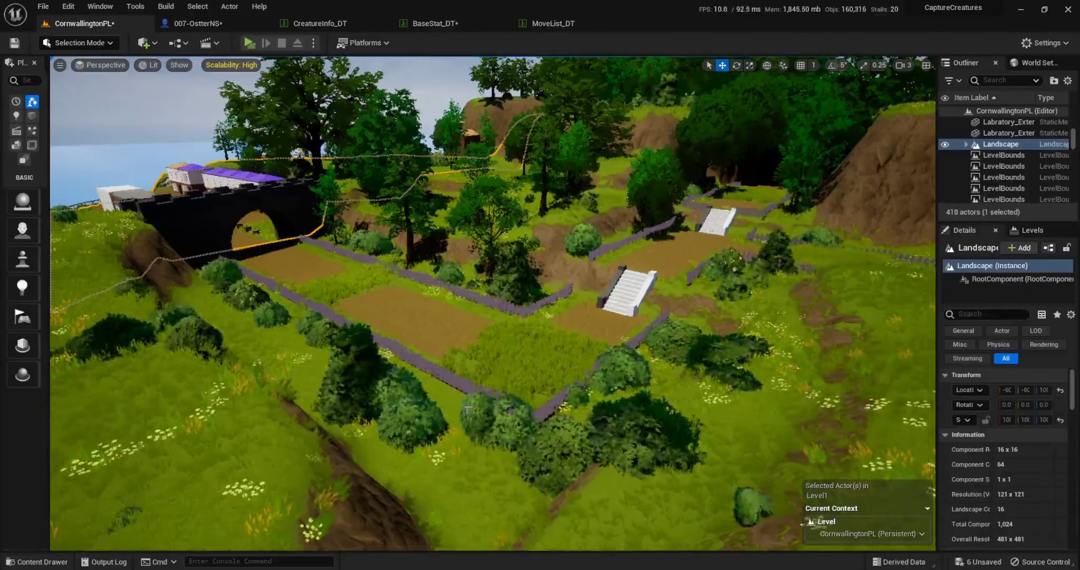
Step: Inspect the town side of the archway, examining the shops, terraced houses, beach stairs and shoreline from several angles
key("w")
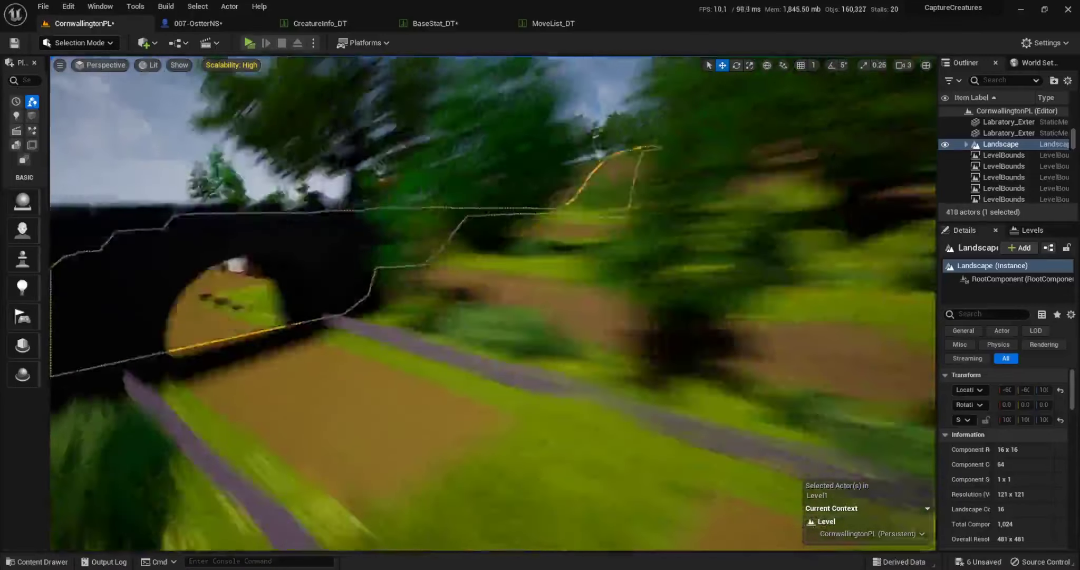
key("w")
key("s")
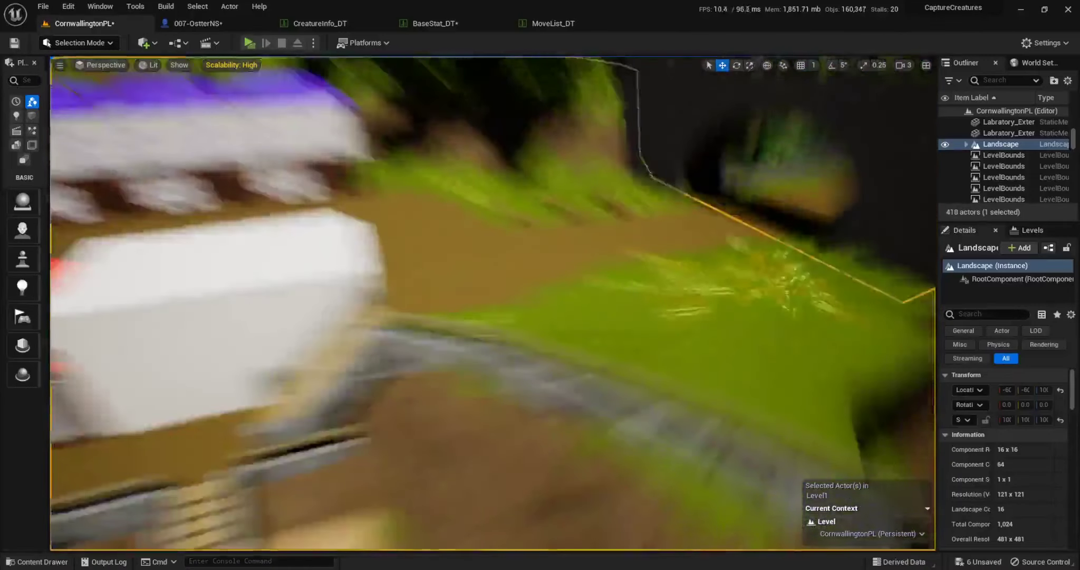
key("d")
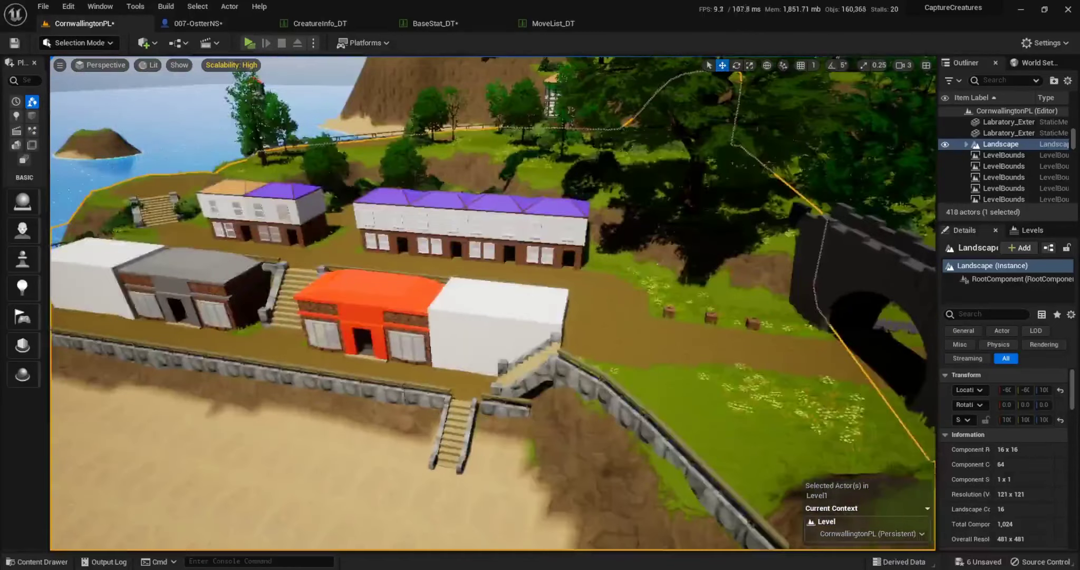
key("w")
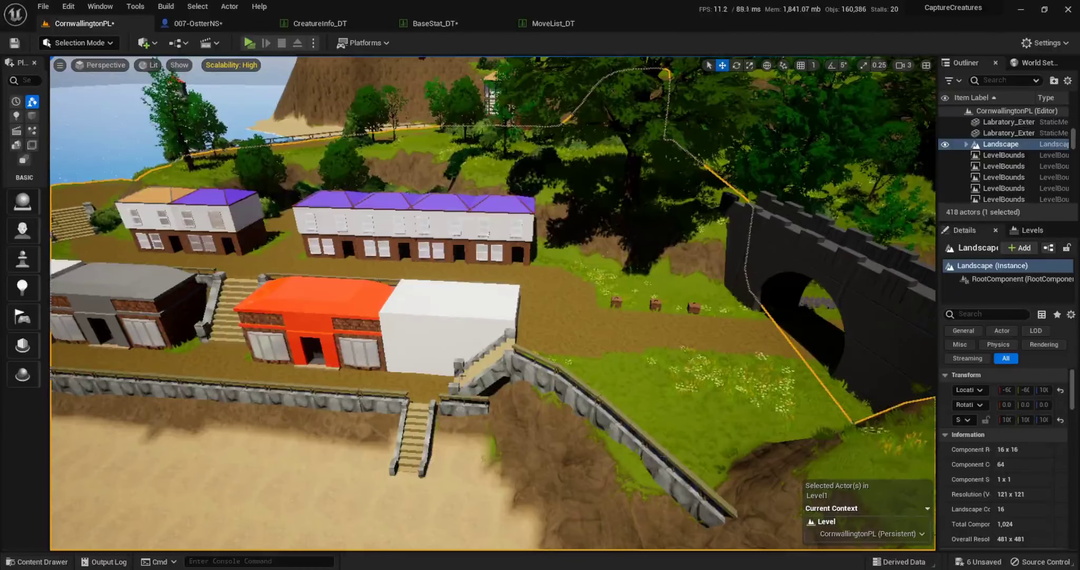
left_click_drag(450, 148, 417, 140)
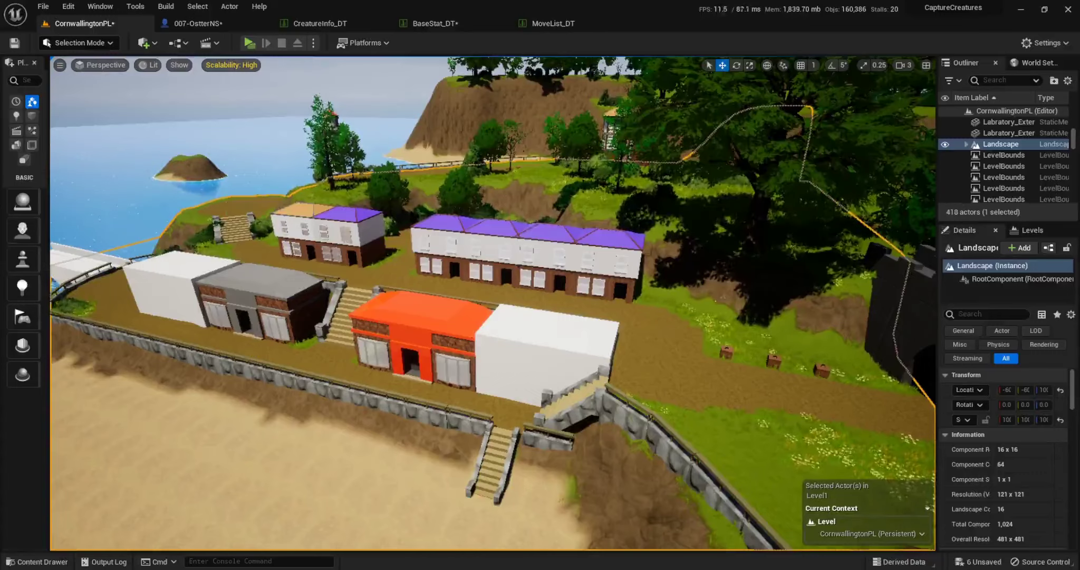
left_click_drag(371, 446, 562, 424)
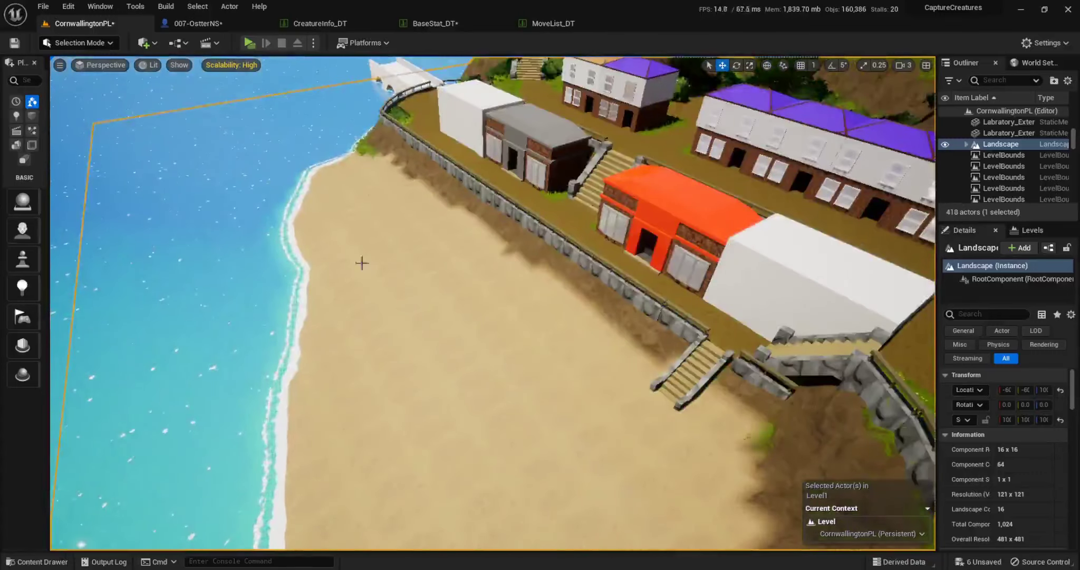
left_click_drag(482, 461, 448, 401)
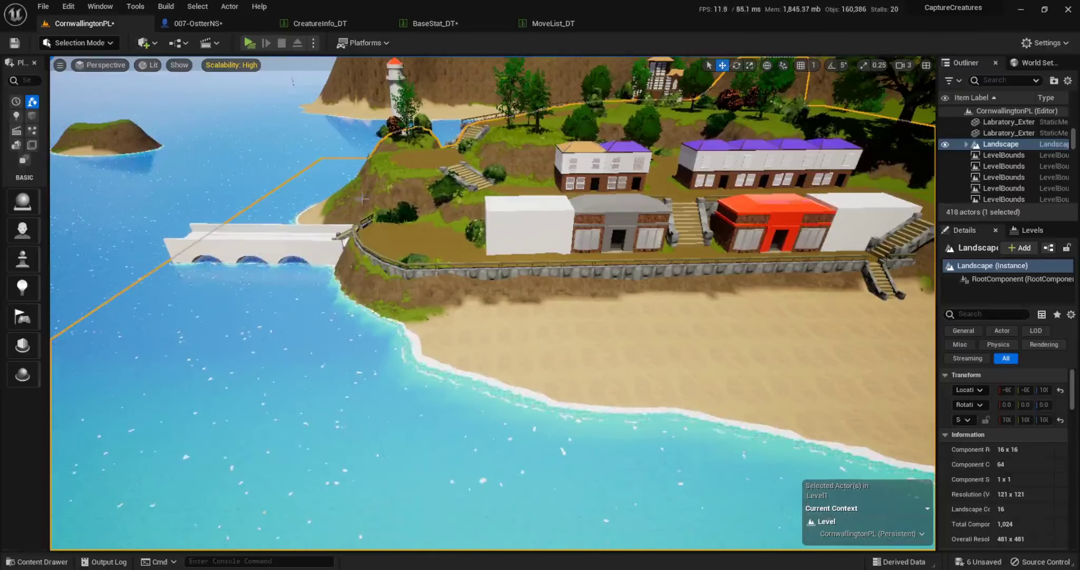
right_click(494, 538)
key("w")
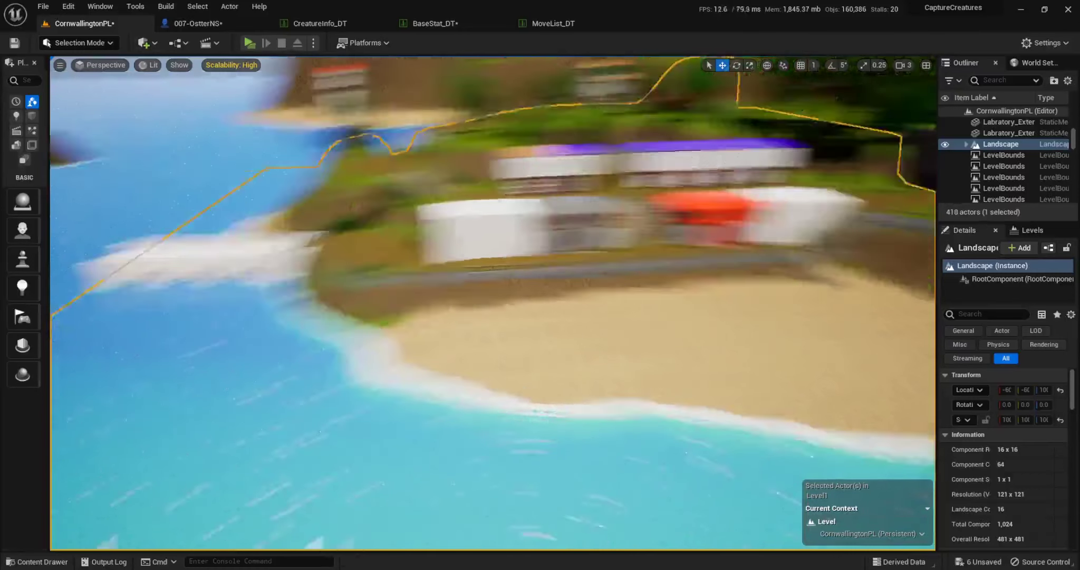
key("a")
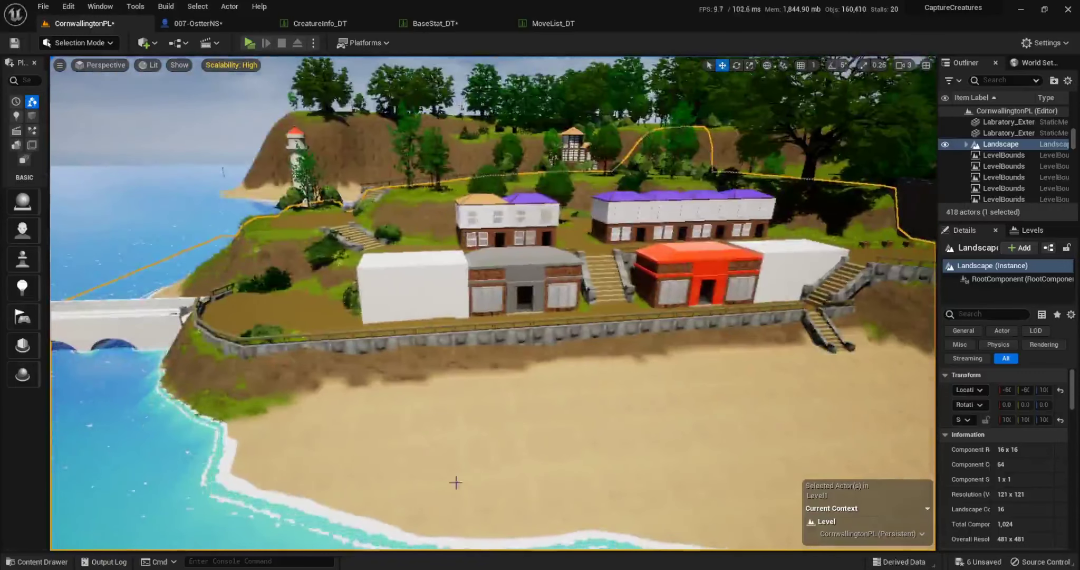
right_click(470, 479)
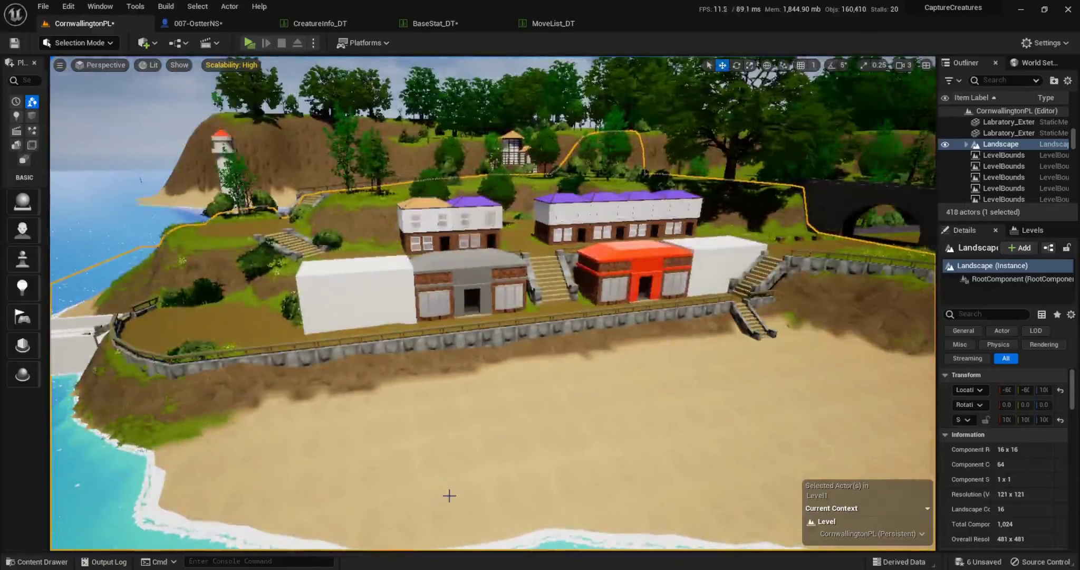
right_click(265, 464)
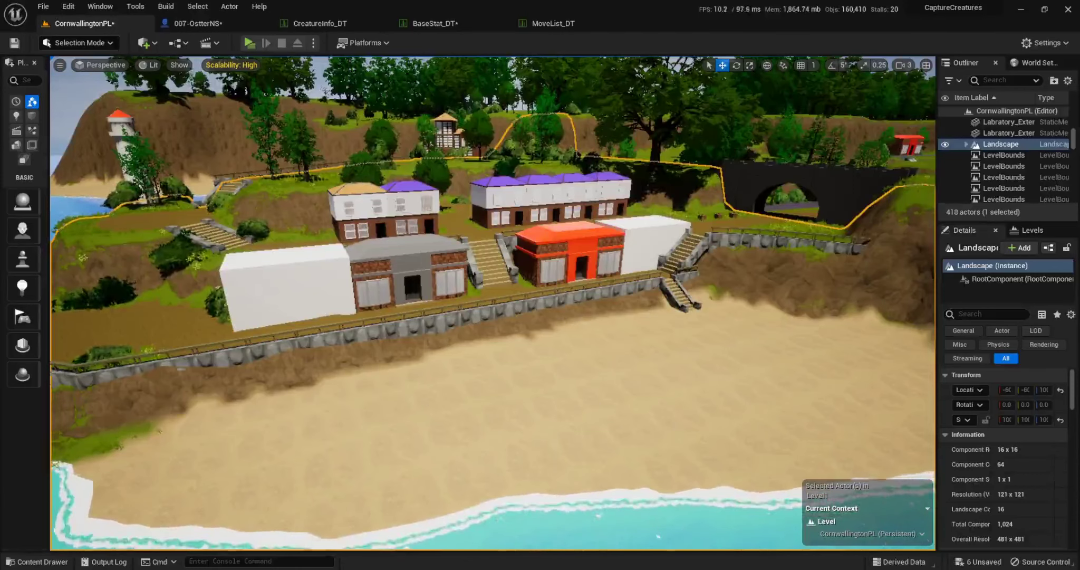
mouse_move(493, 381)
left_mouse_down()
mouse_move(549, 385)
mouse_move(464, 376)
mouse_move(519, 375)
mouse_move(507, 374)
left_mouse_up()
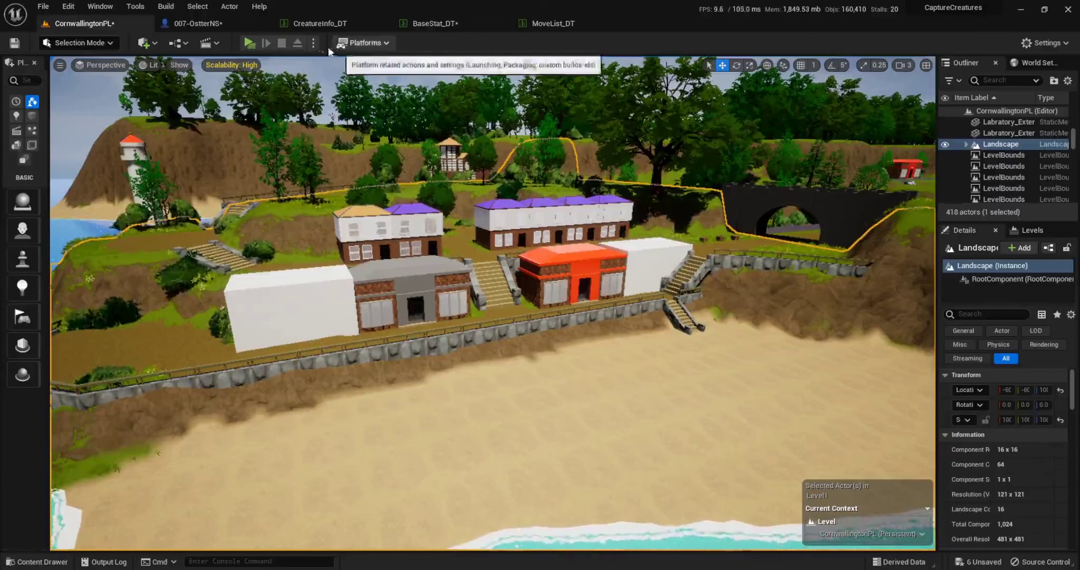
Step: Launch a preview of the level with 1 player in Play Standalone net mode and maximize the preview window
left_click(313, 42)
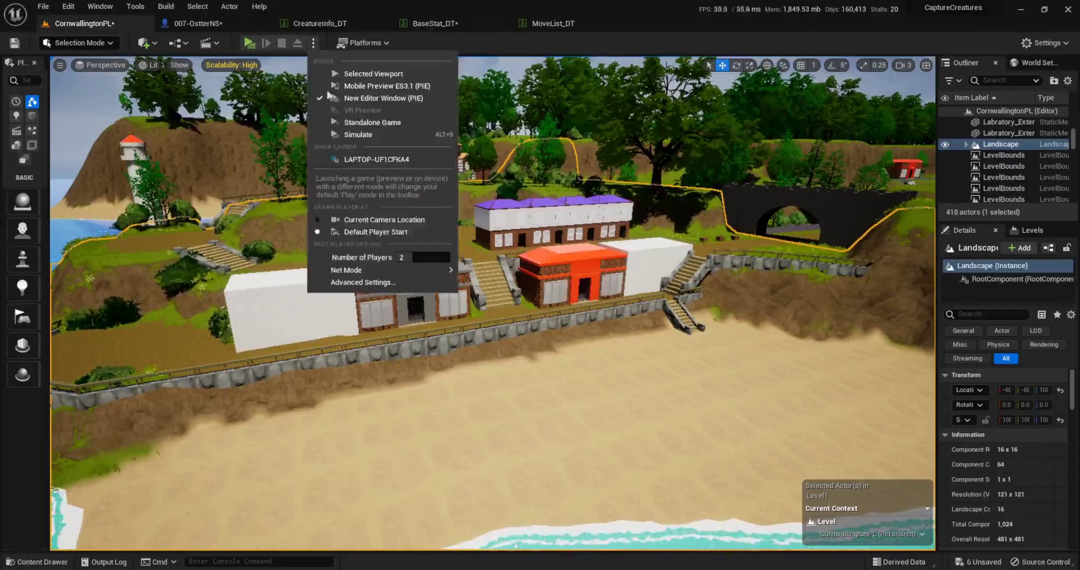
left_click(406, 256)
mouse_move(369, 269)
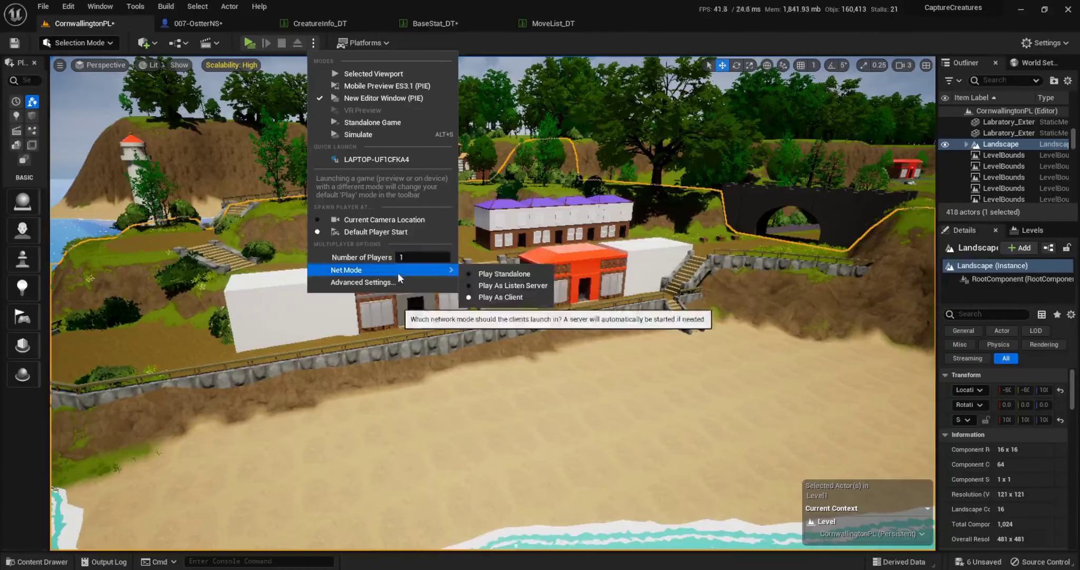
left_click(491, 275)
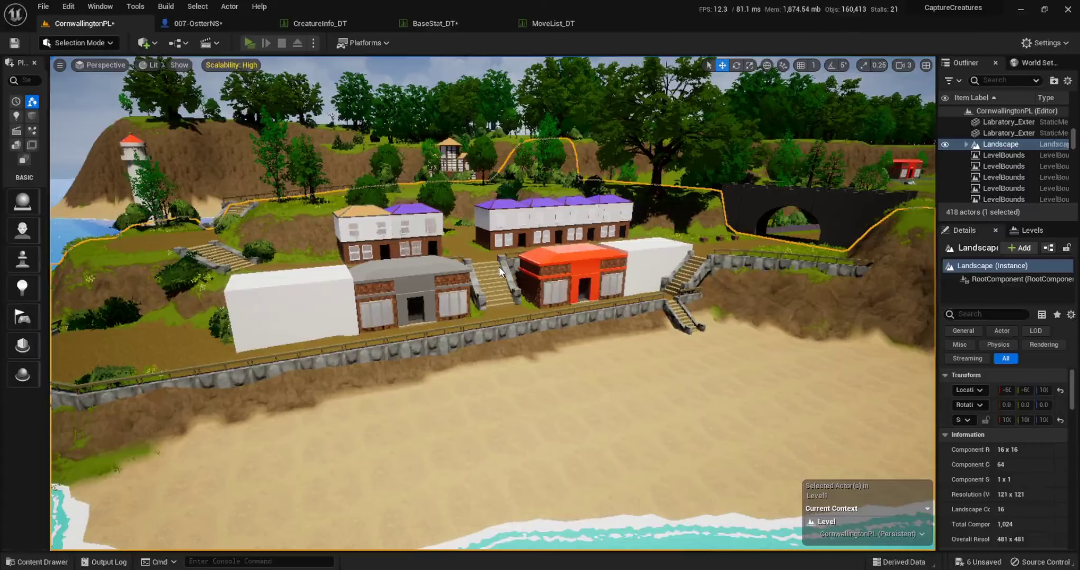
key("alt+p")
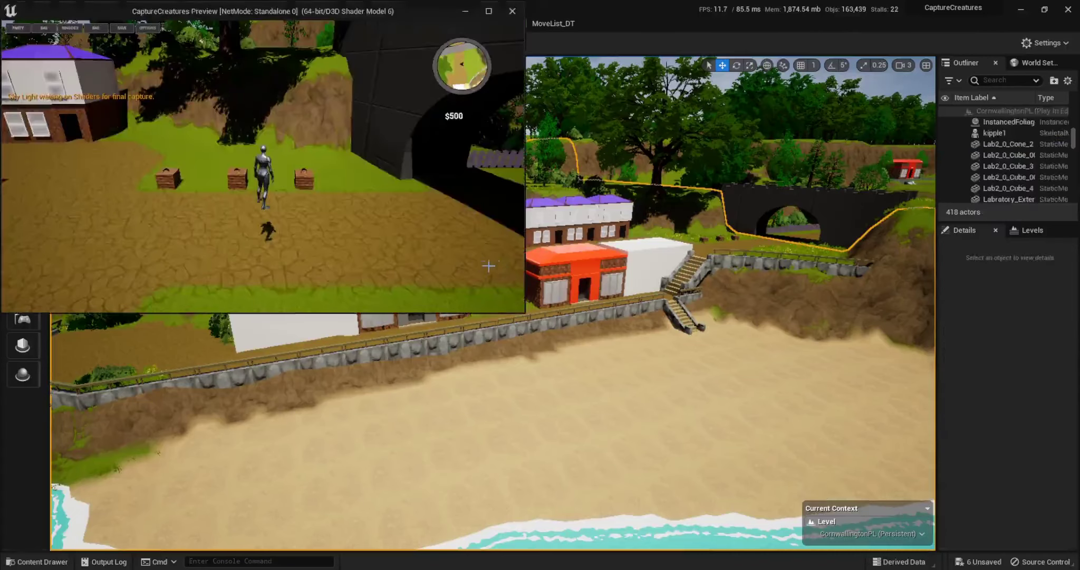
double_click(252, 11)
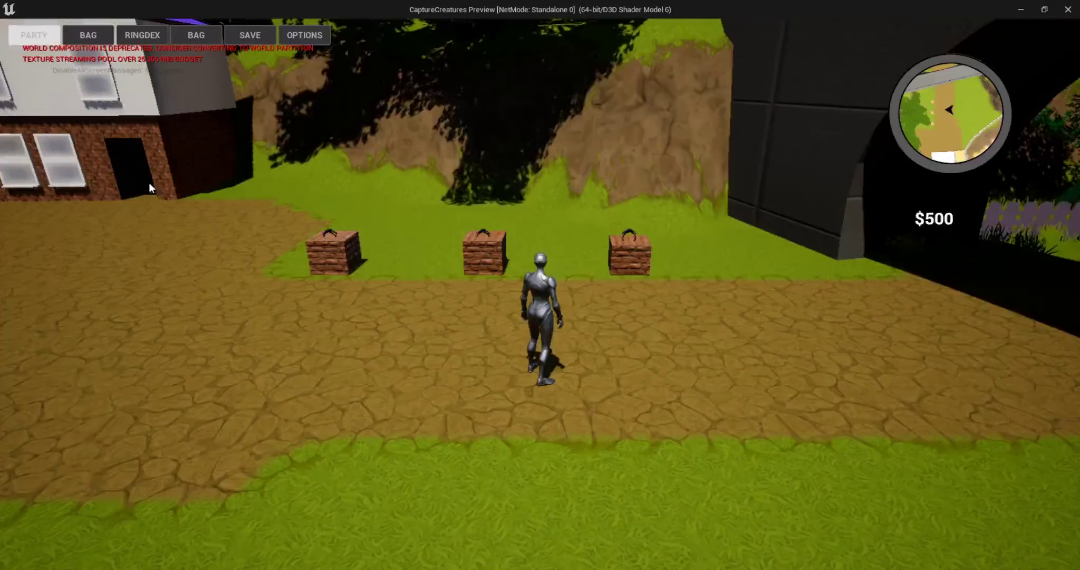
Step: Walk the character to the crate nearest the archway, interact with it and accept Tailflame
key("d")
key("w")
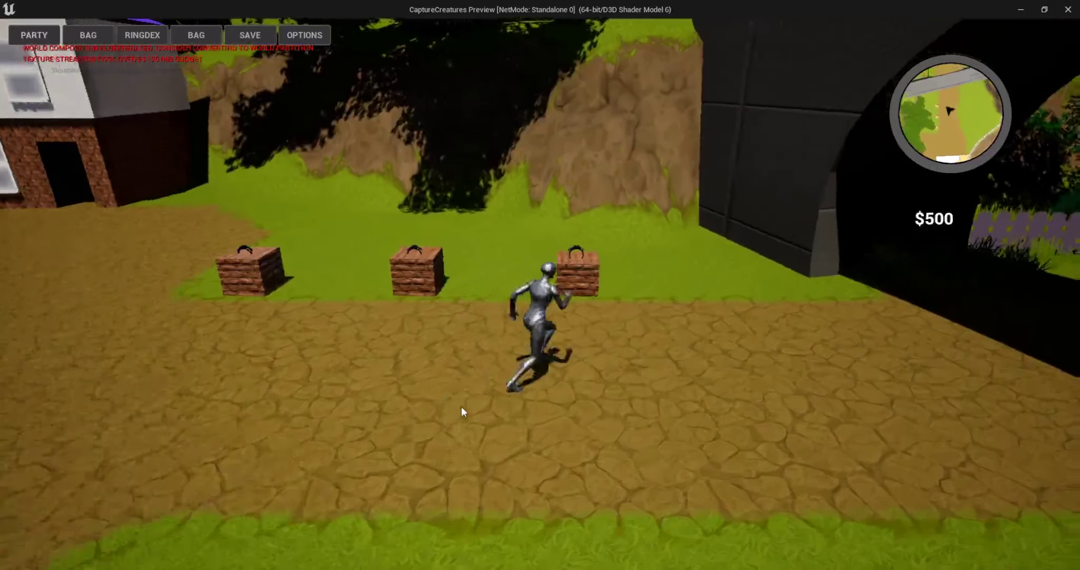
key("w")
key("w")
key("e")
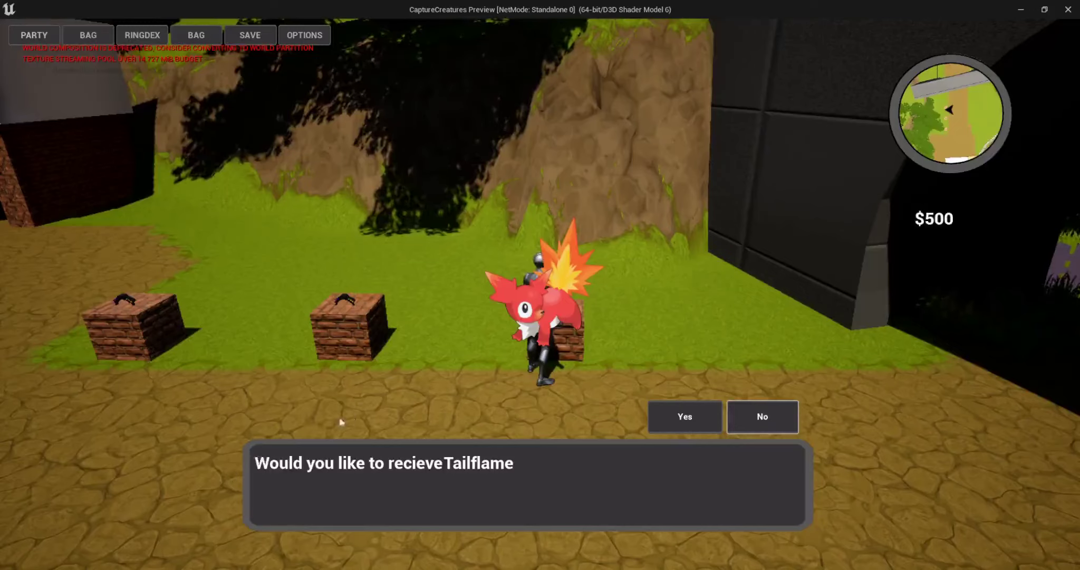
left_click(683, 414)
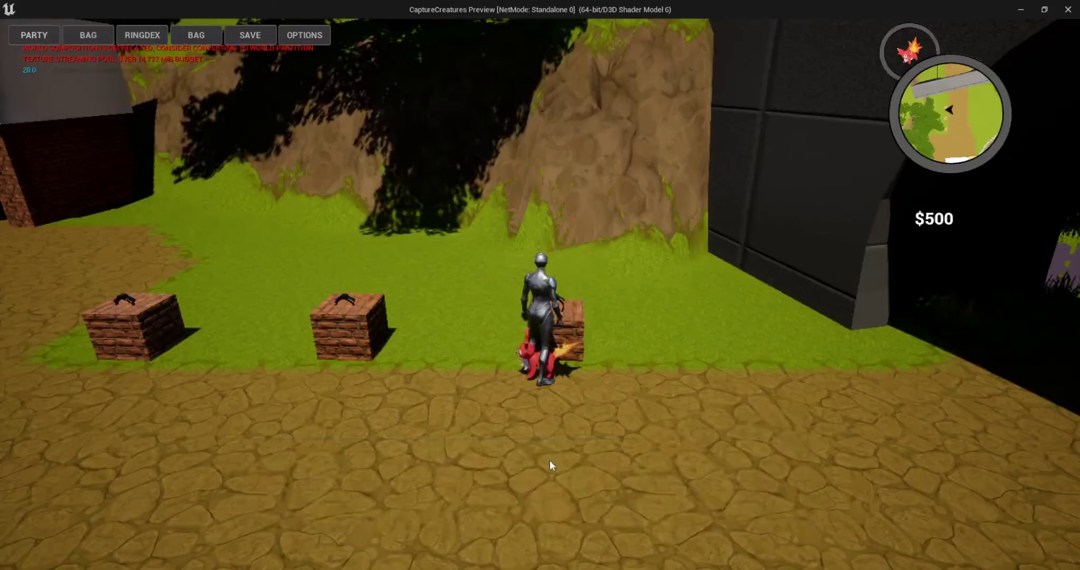
Step: Walk the character away from the crates along the dirt path to test whether Tailflame follows
key("a")
key("s")
key("d")
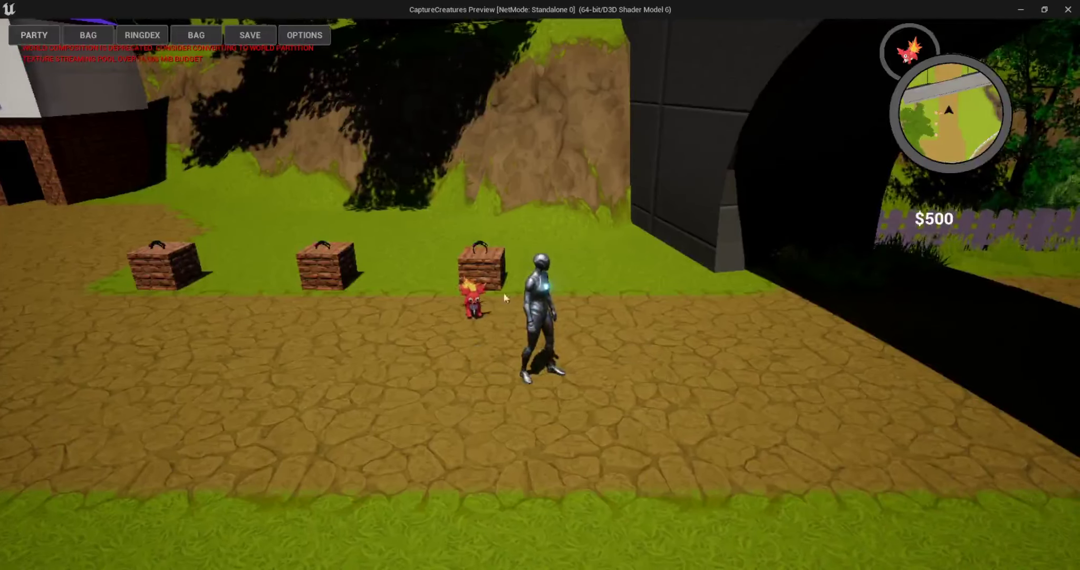
key("d")
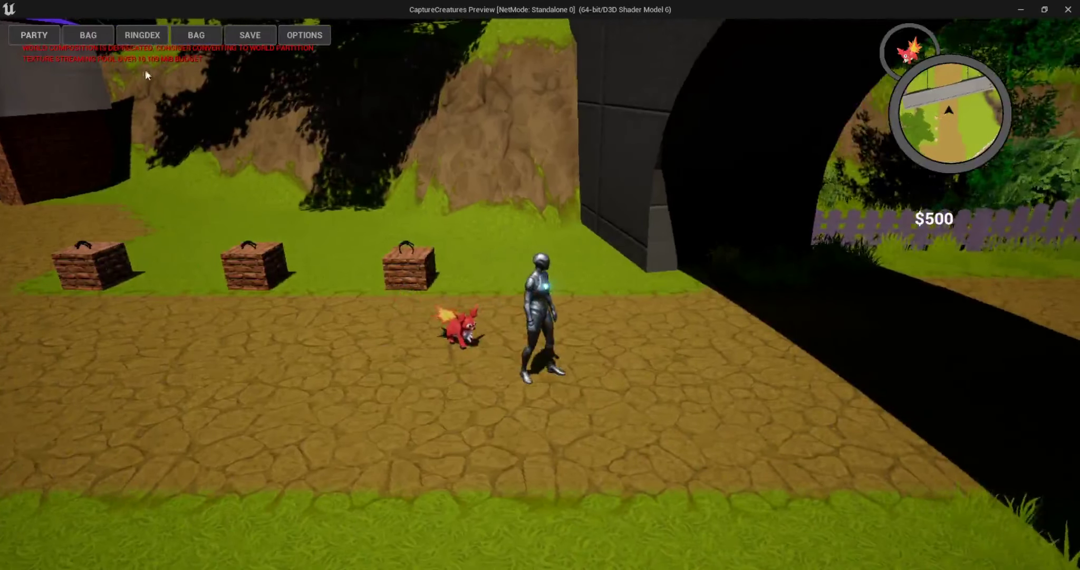
Step: Open Tailflame's details from the party list and shift the Tailwag move into the second column of moves
left_click(47, 42)
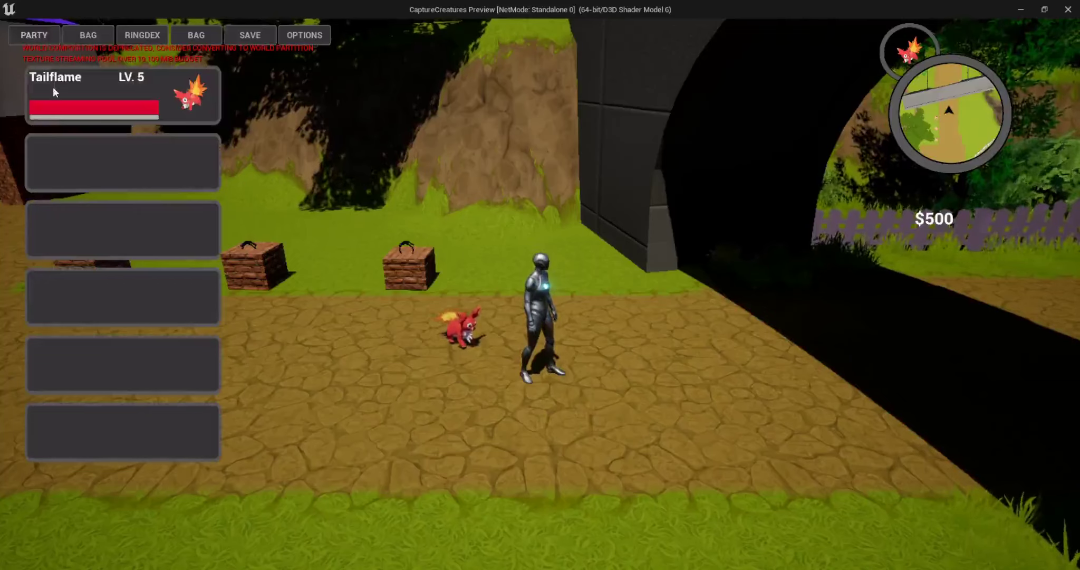
left_click(109, 90)
left_click(390, 311)
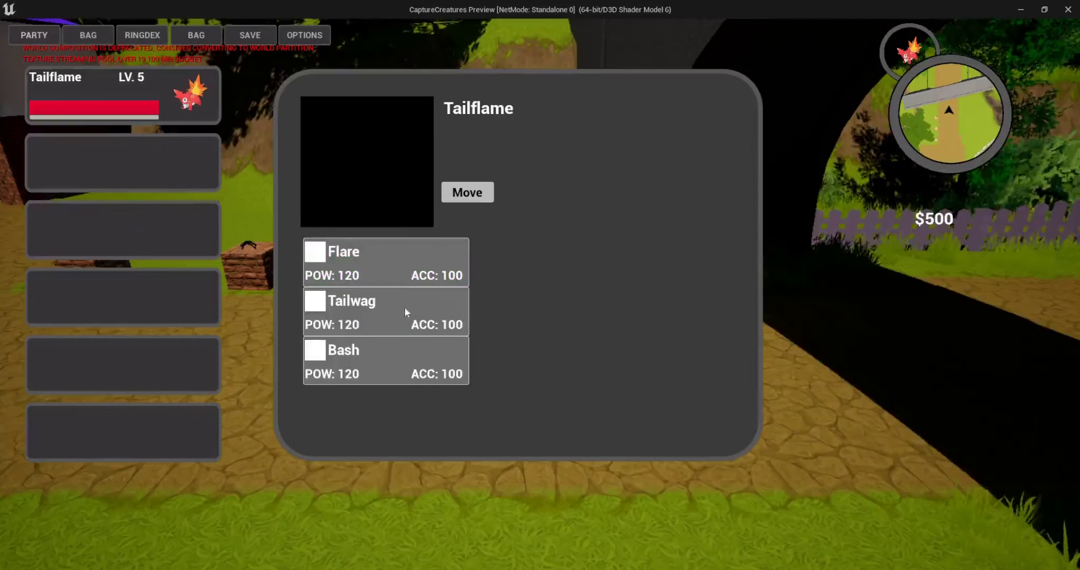
left_click(387, 324)
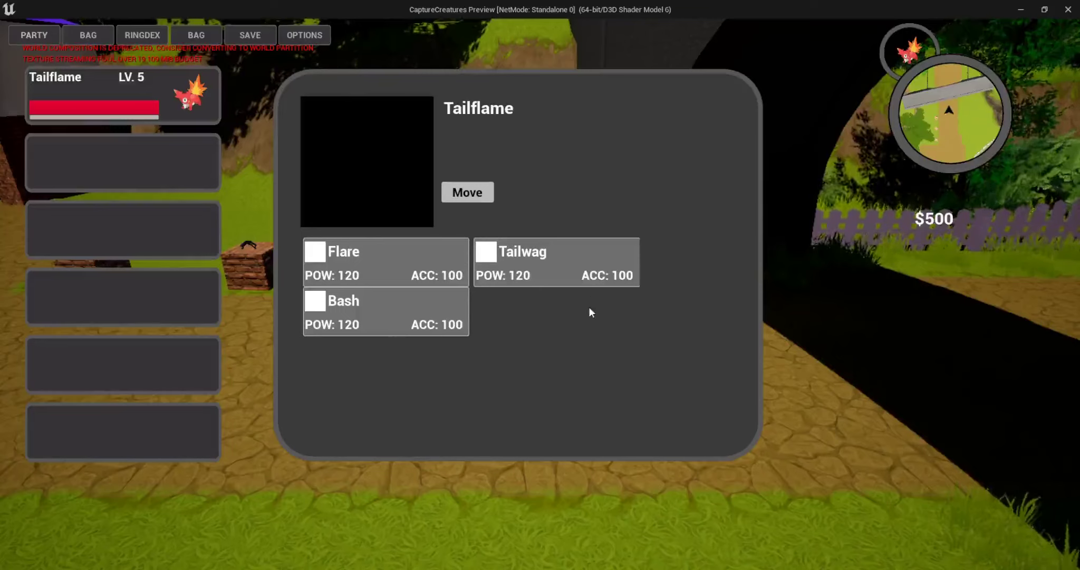
Step: Return the Tailwag move to the first column below Bash and move Tailflame to the second party slot
left_click(565, 277)
left_click(557, 275)
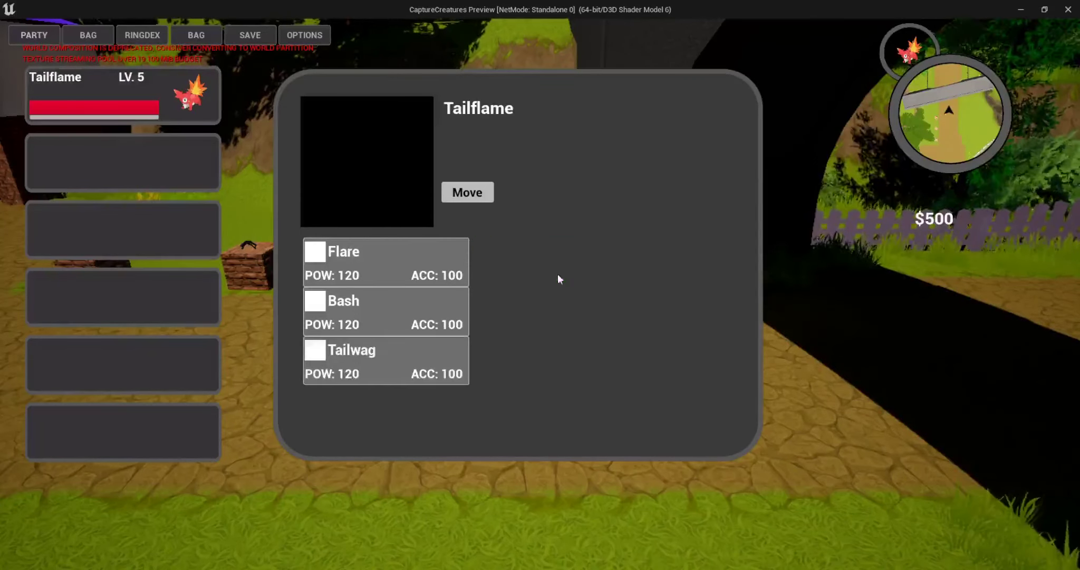
left_click(448, 191)
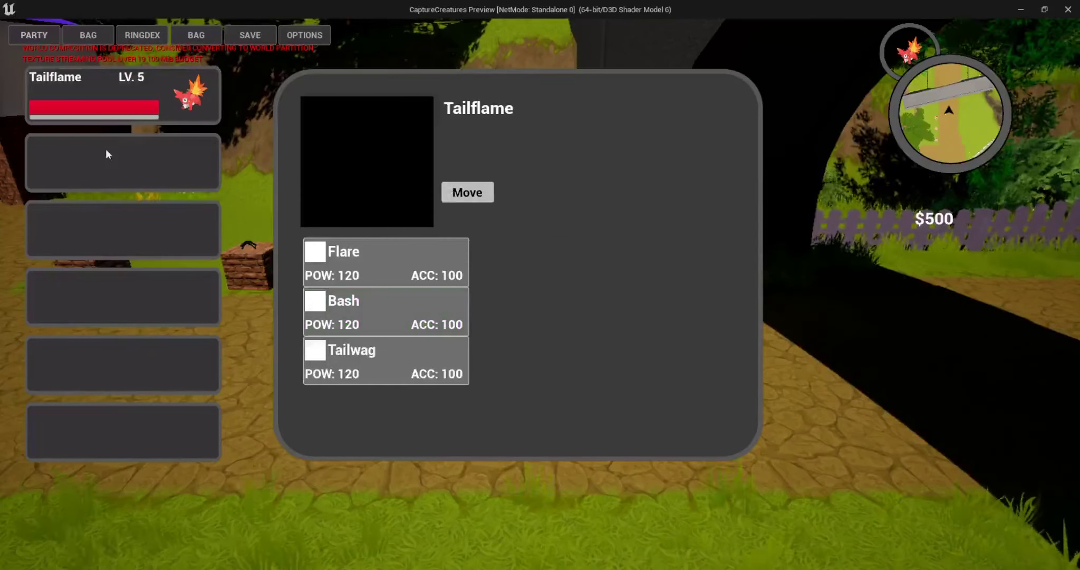
left_click(107, 151)
left_click(167, 155)
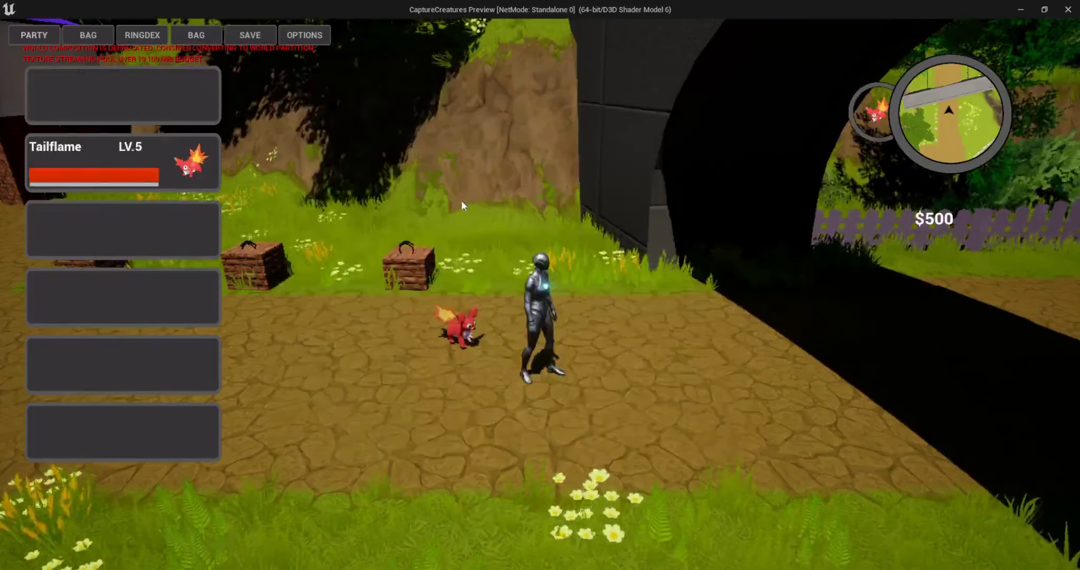
Step: Move Tailflame back to the first party slot and close its details
left_click(104, 158)
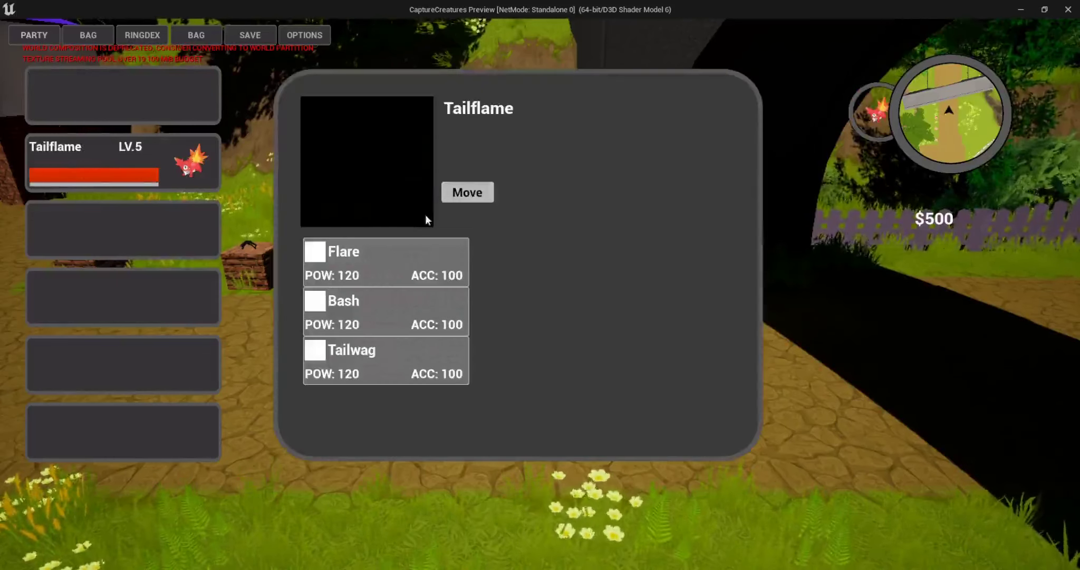
left_click(142, 106)
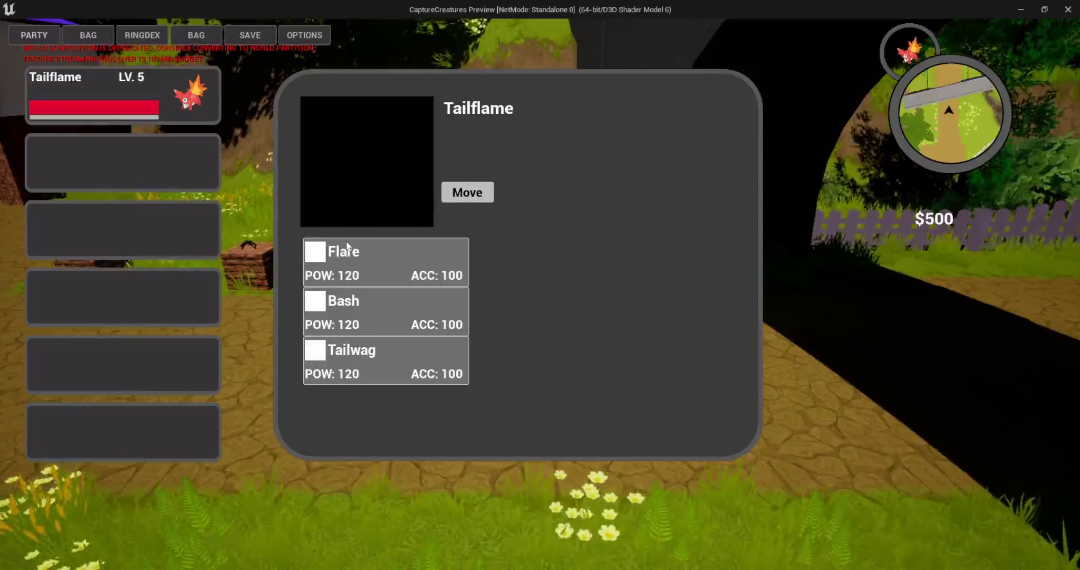
left_click(153, 168)
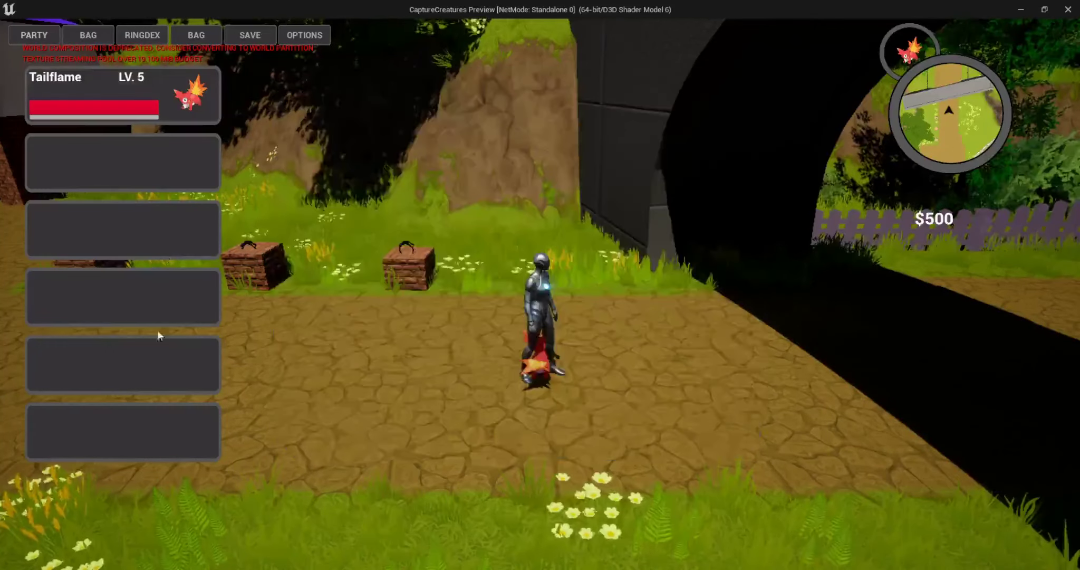
Step: Check the bag and open the Ringdex to examine which creatures are registered
left_click(89, 36)
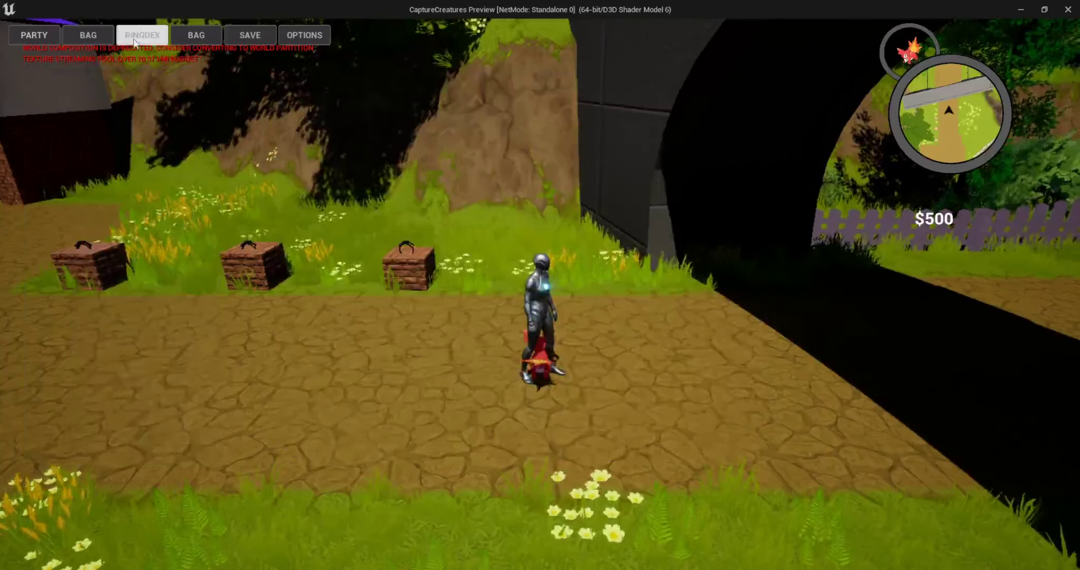
left_click(134, 42)
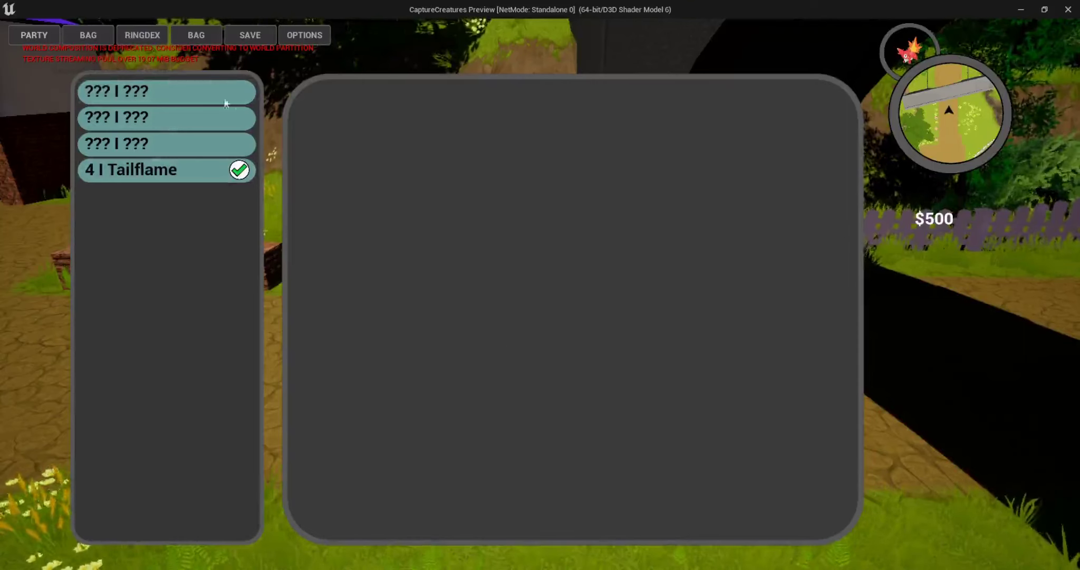
left_click(132, 37)
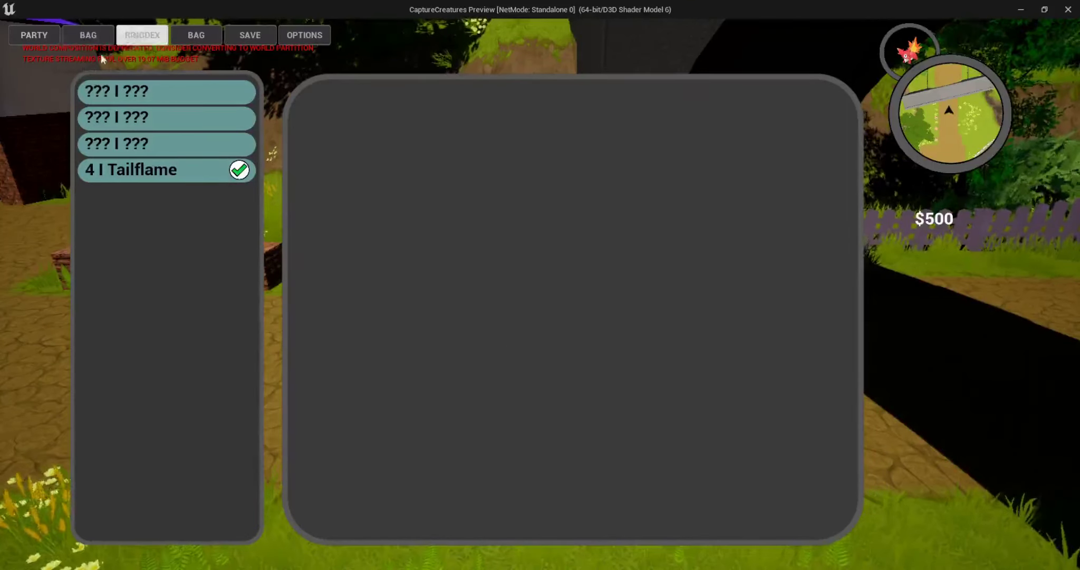
Step: Review Tailflame's details and moves from the party list, and close the list to return to the game view
left_click(39, 43)
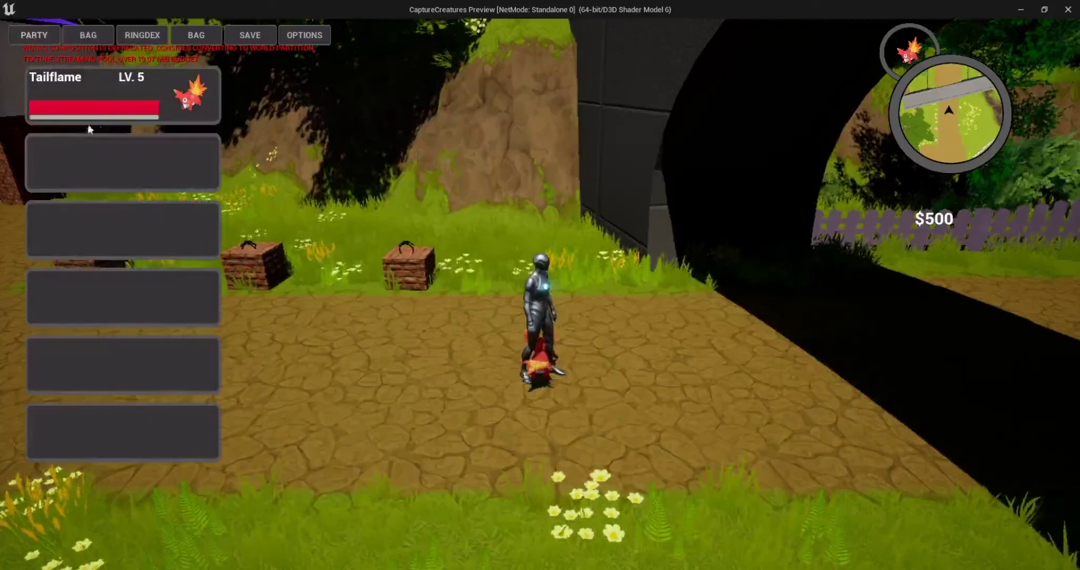
left_click(95, 90)
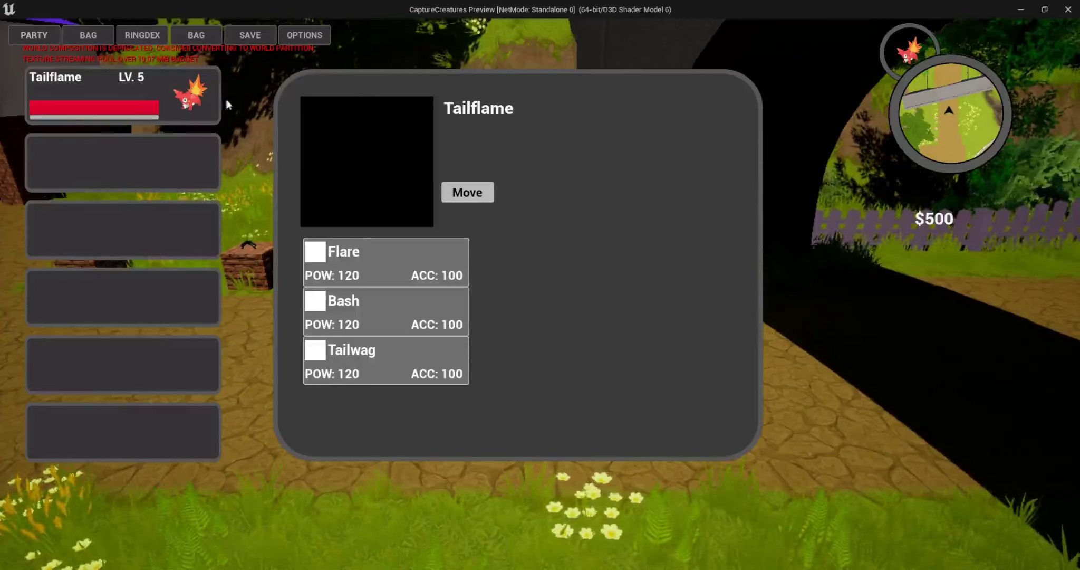
left_click(162, 87)
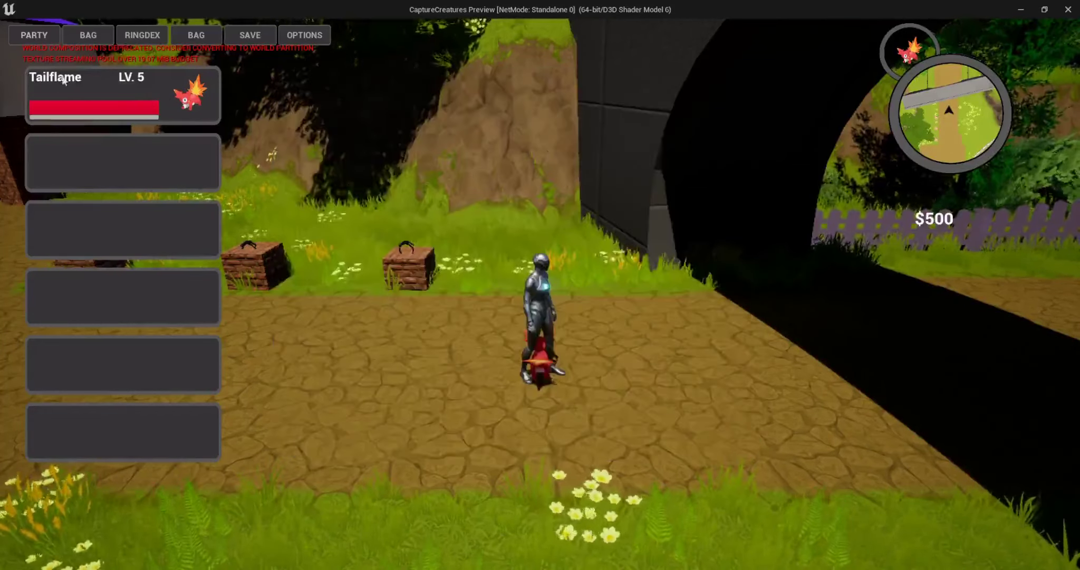
left_click(30, 33)
left_click(53, 45)
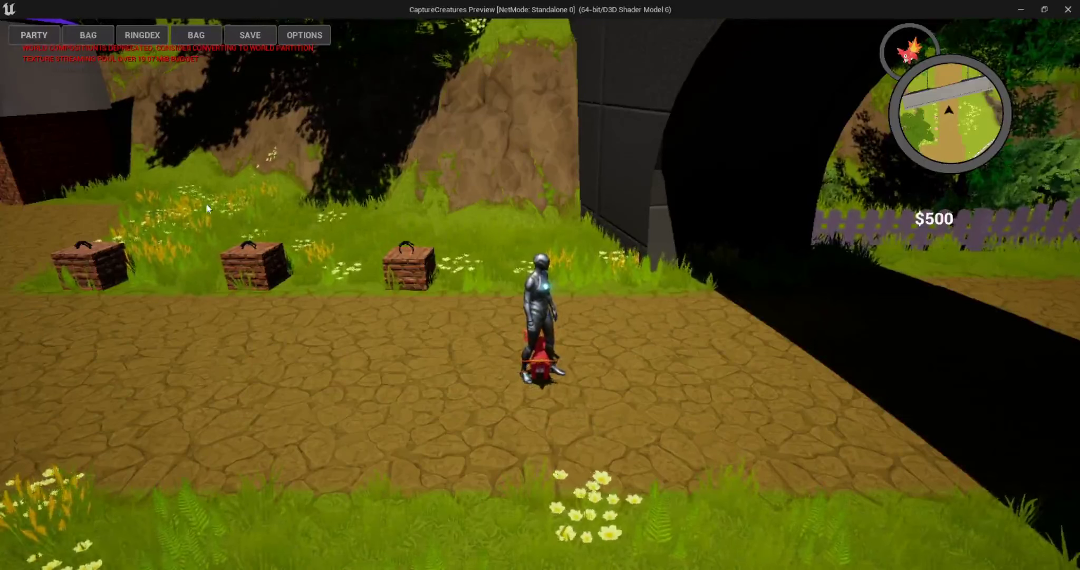
left_click(52, 36)
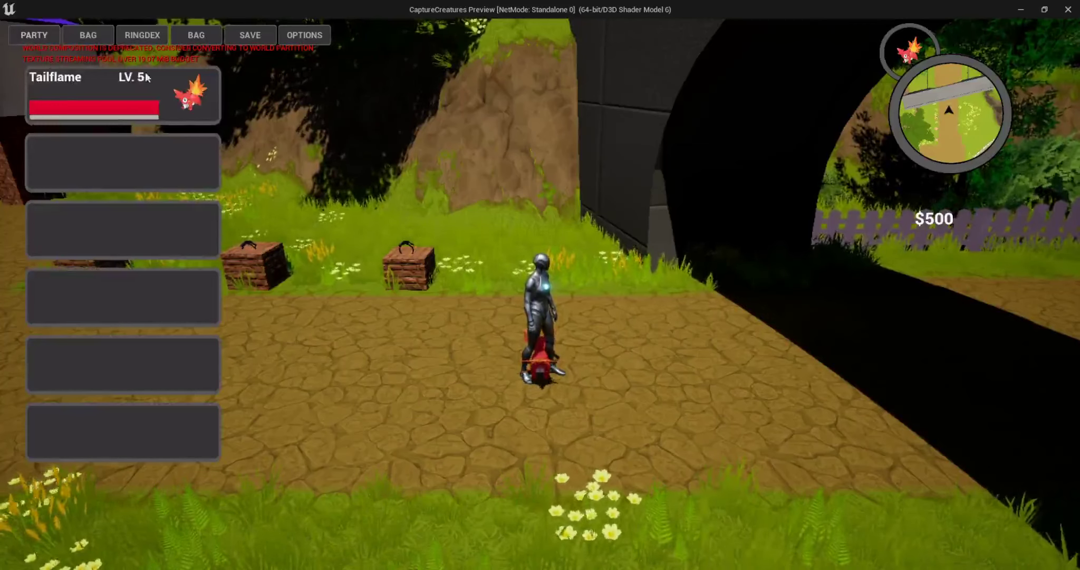
left_click(110, 89)
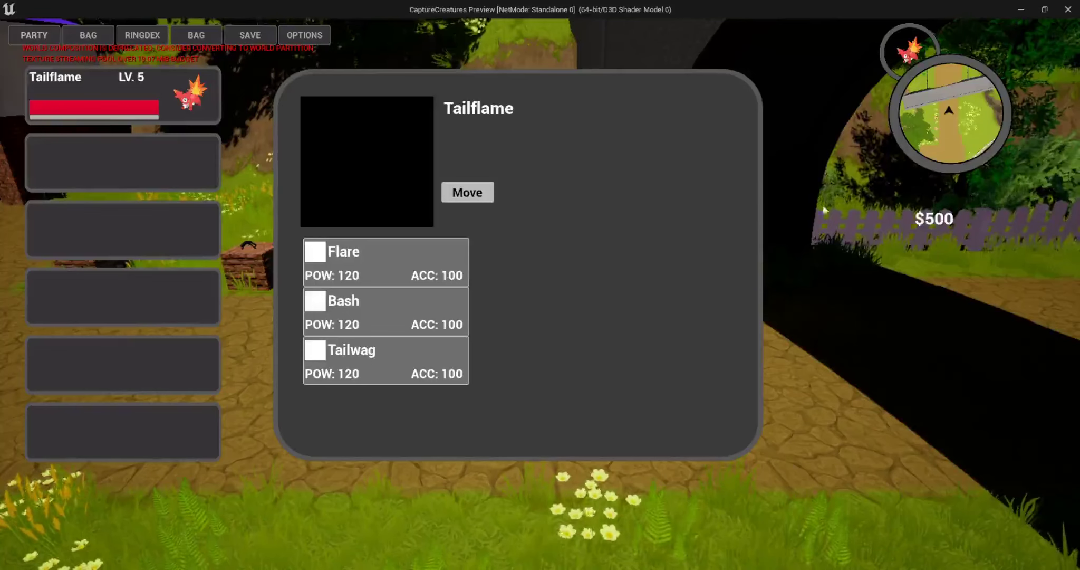
left_click(109, 87)
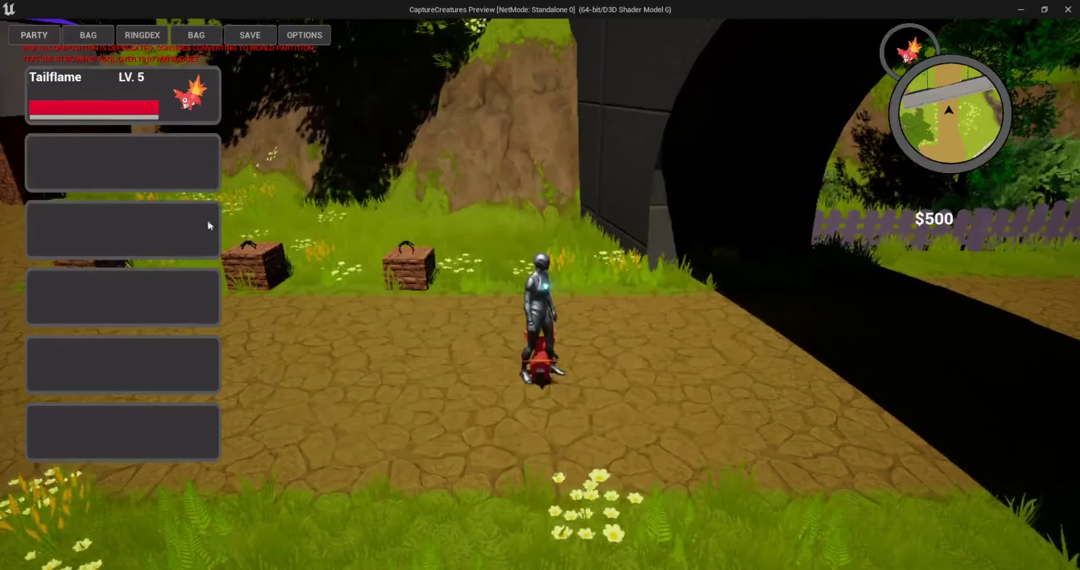
left_click(43, 37)
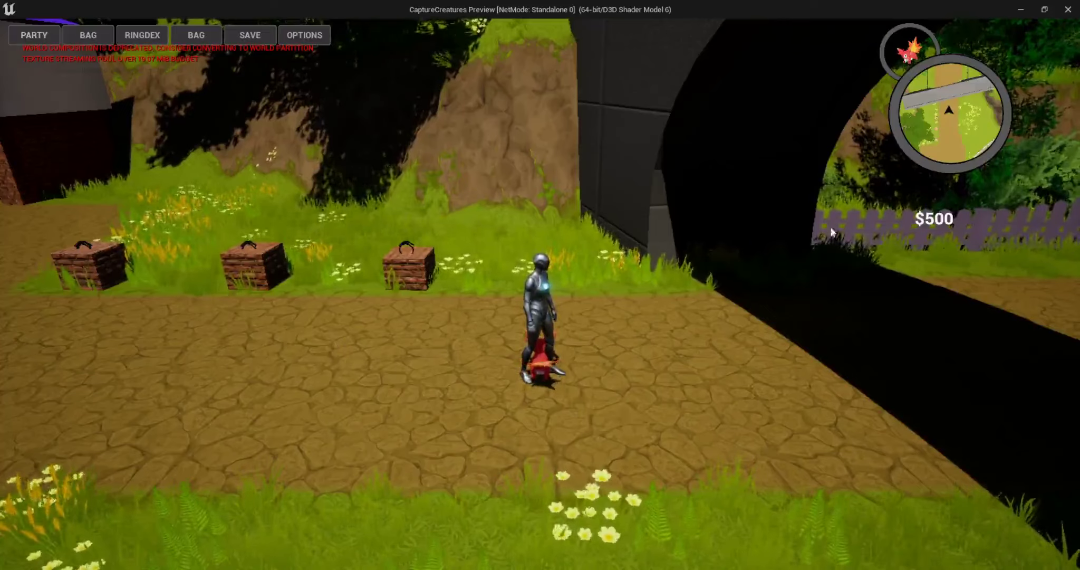
Step: Run the character along the dirt path past the archway and into the tall grass patch with Tailflame following
key("d")
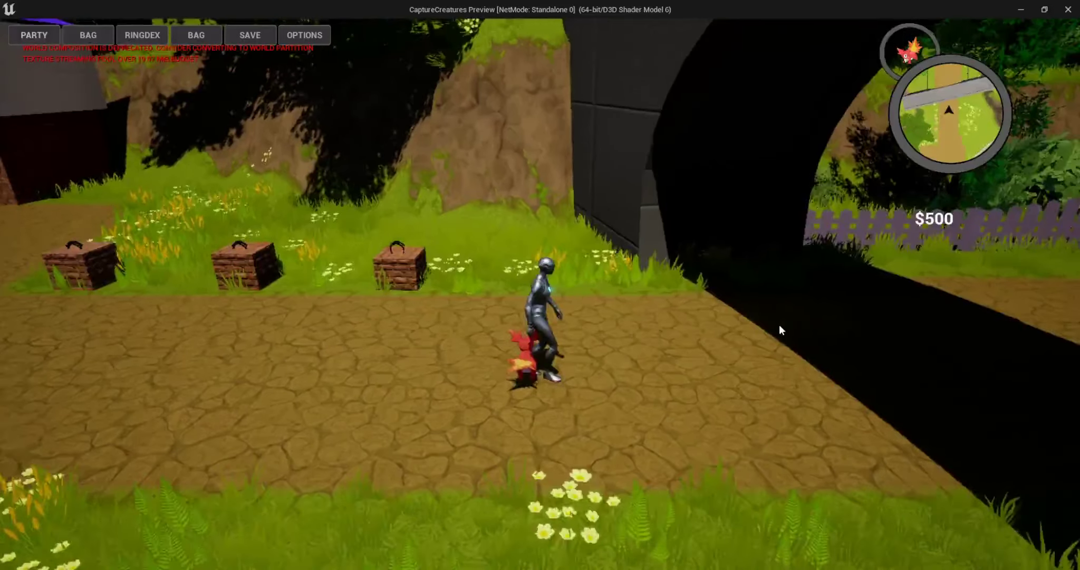
key("d")
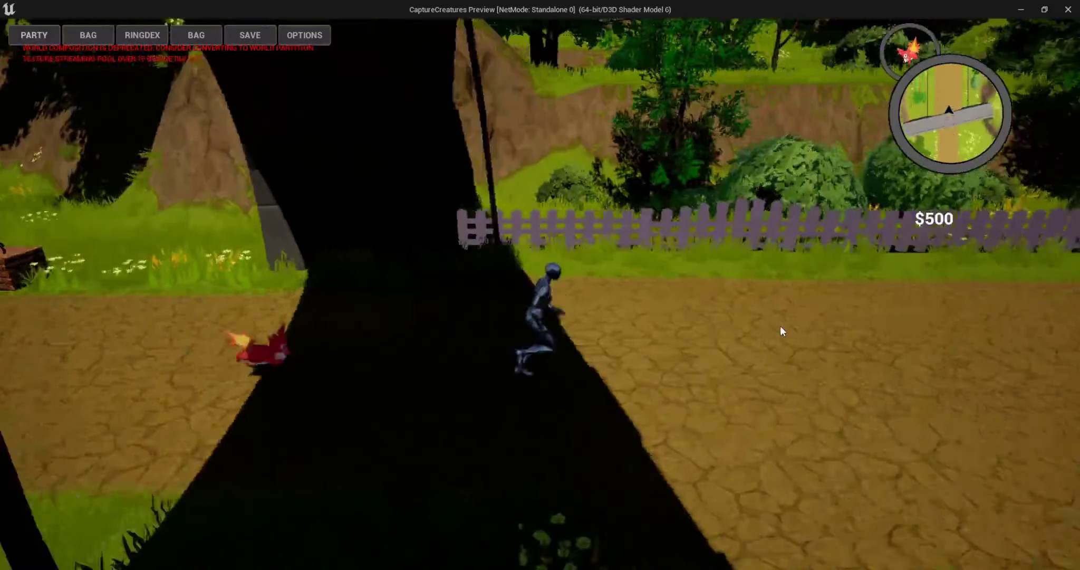
key("d")
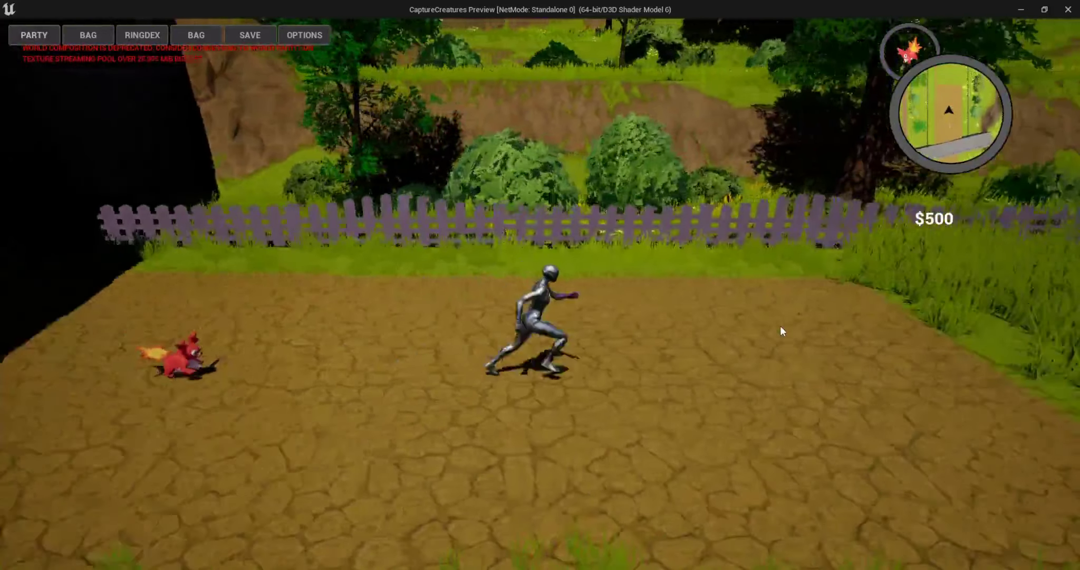
key("d")
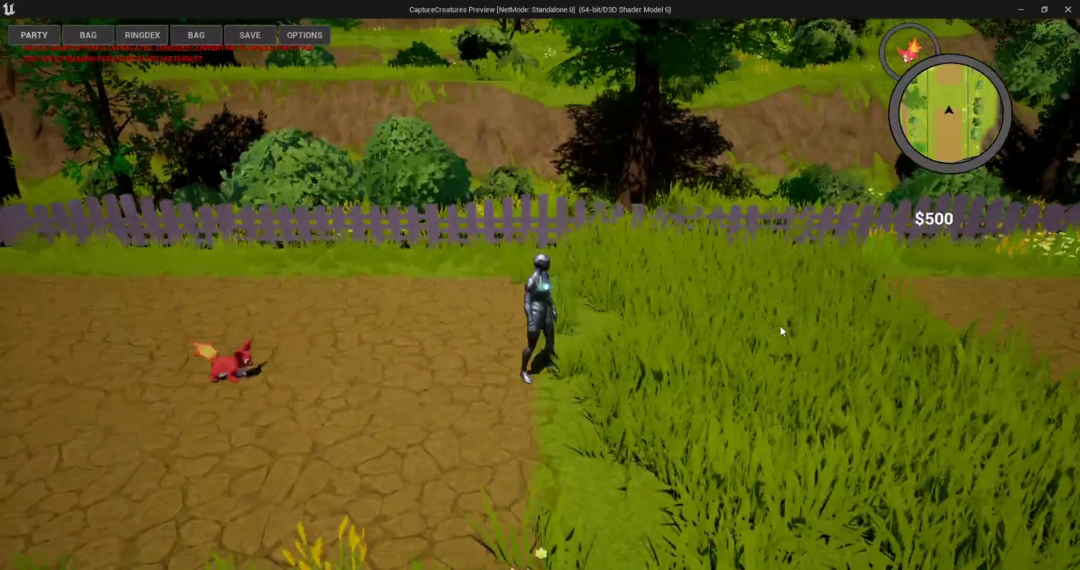
key("d")
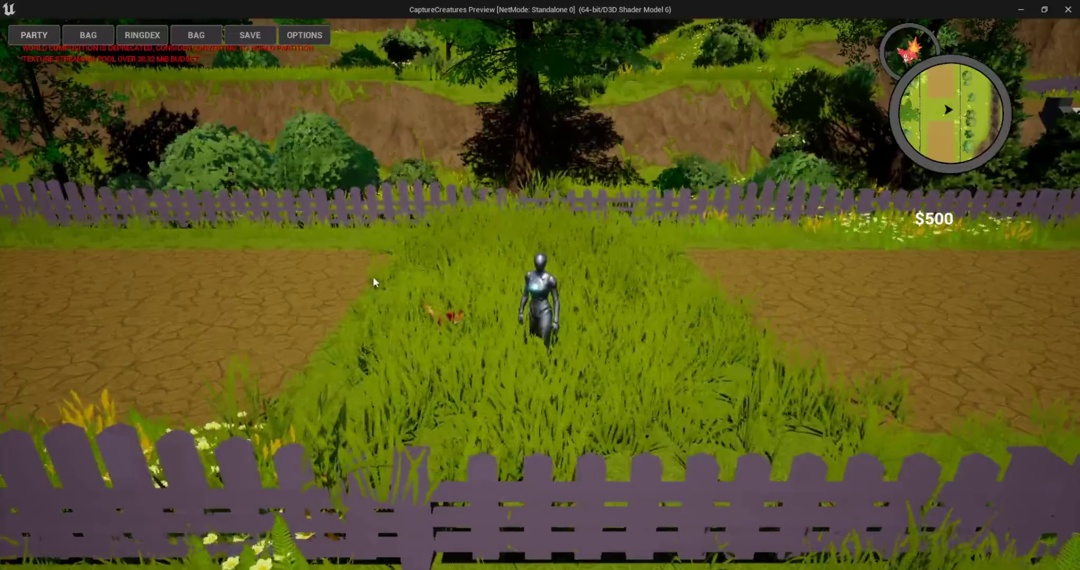
Step: Run back and forth through the tall grass between the fences to trigger a wild creature encounter
key("w")
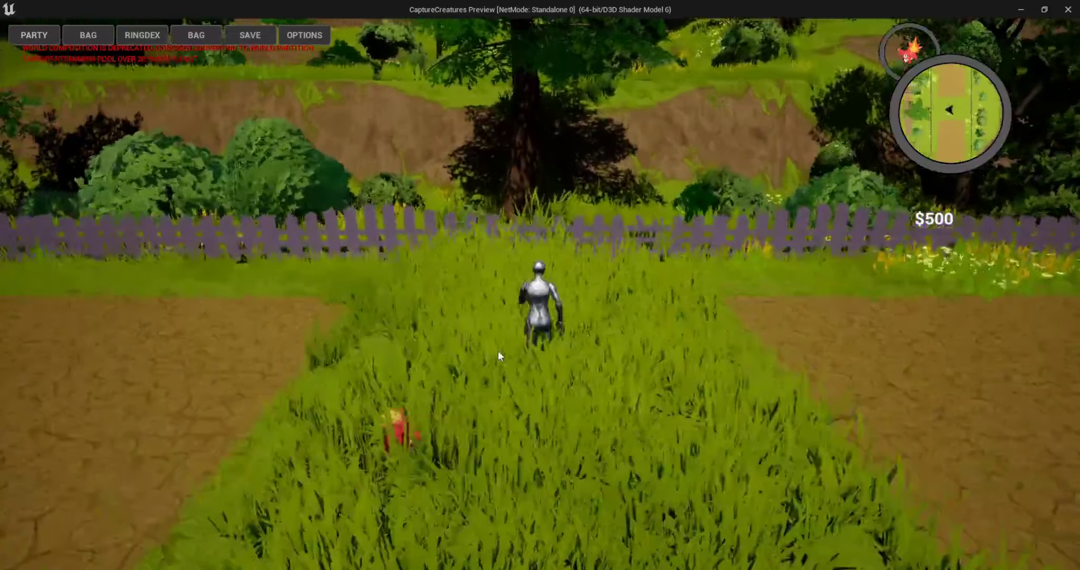
key("s")
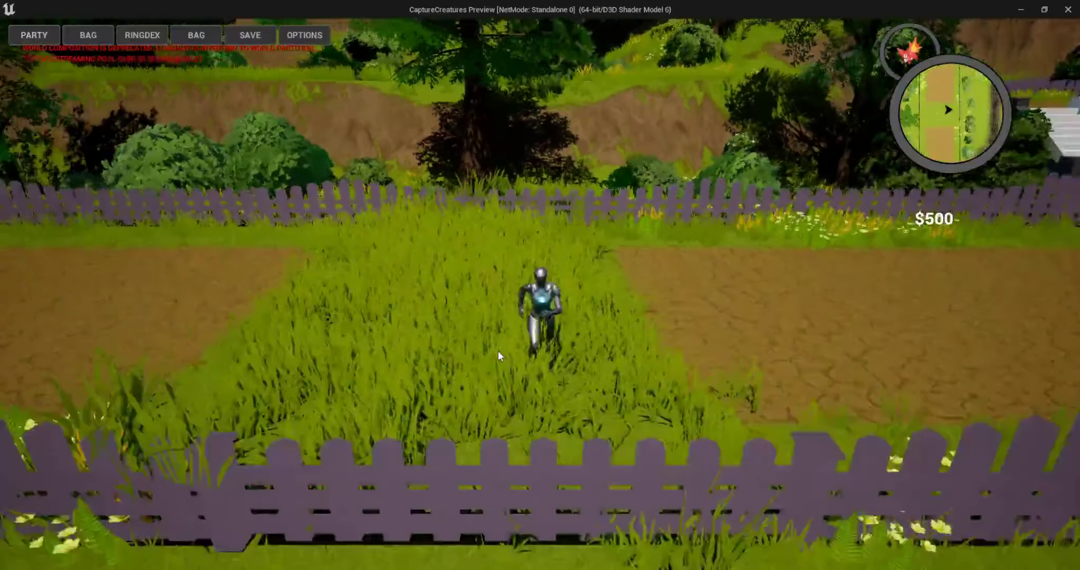
key("w")
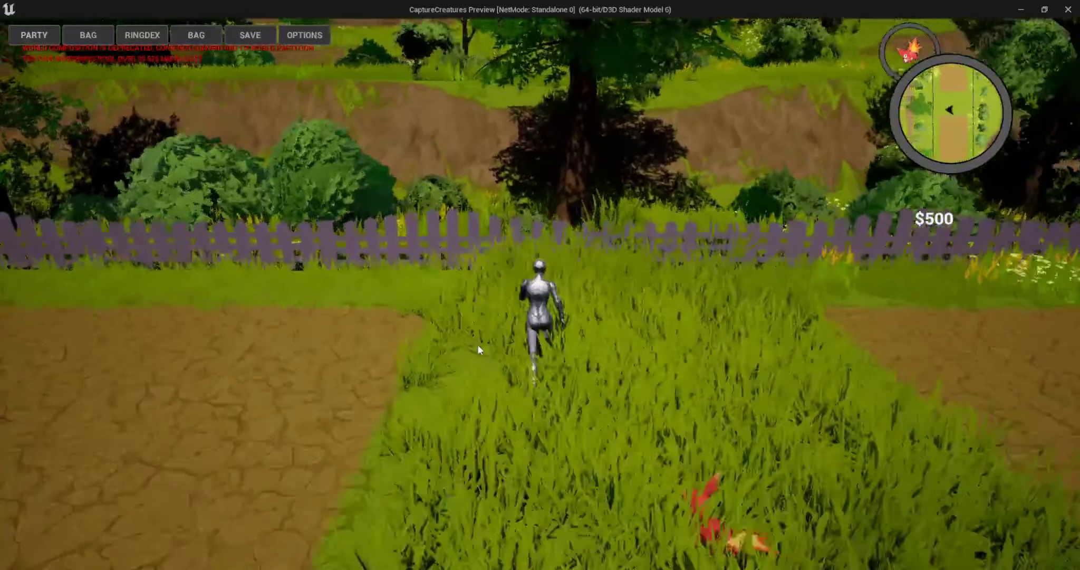
key("s")
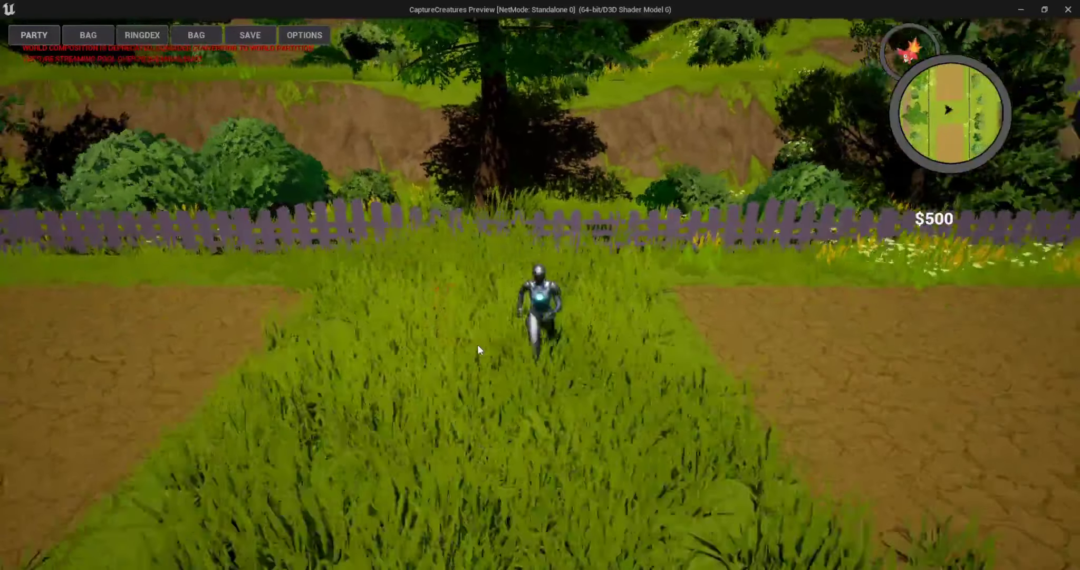
key("w")
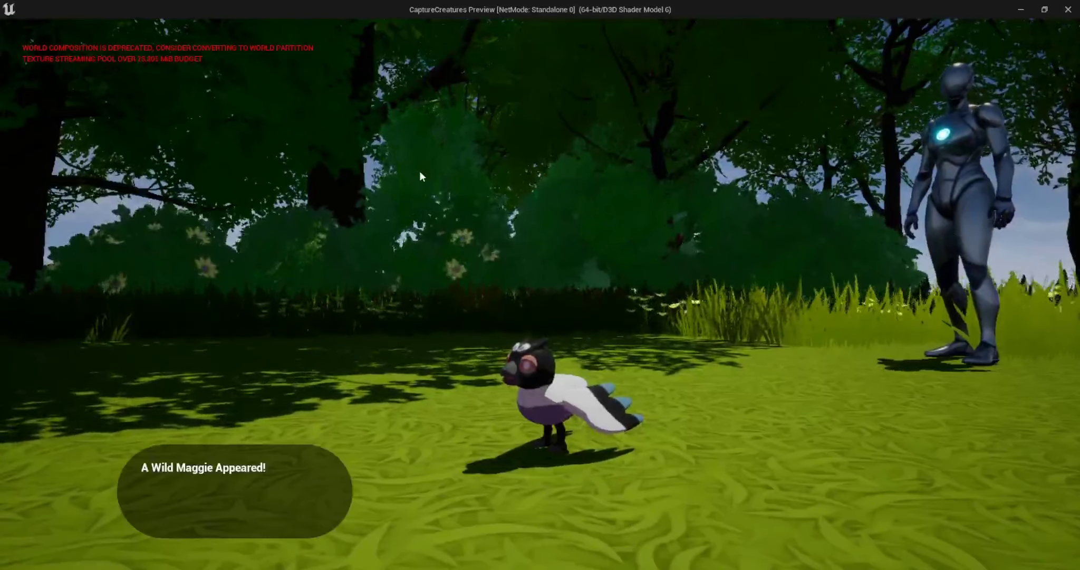
left_click(489, 427)
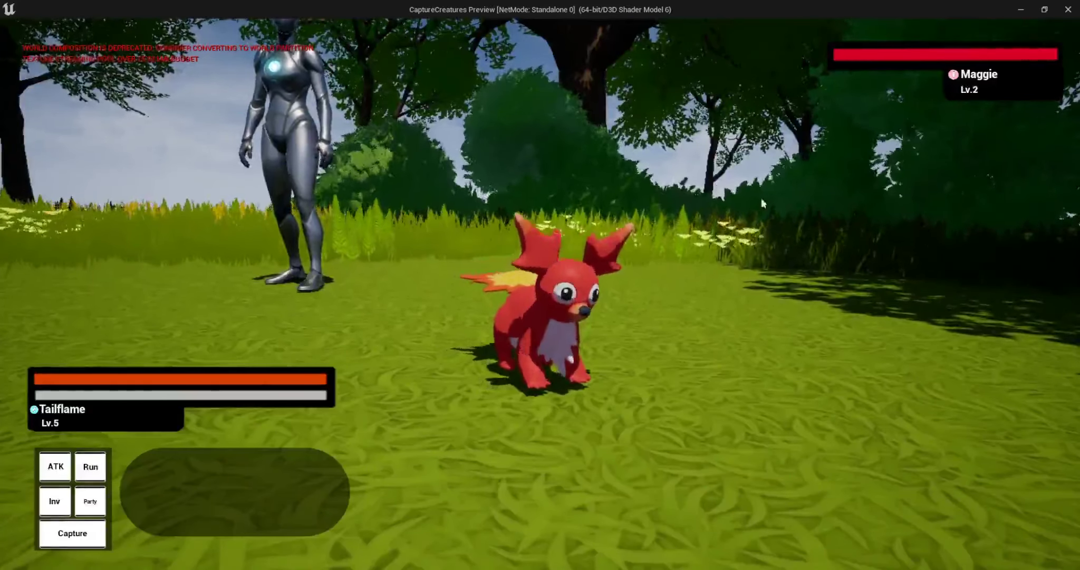
Step: Weaken the wild Maggie by attacking with Tailflame's Flare twice and Bash once
left_click(55, 466)
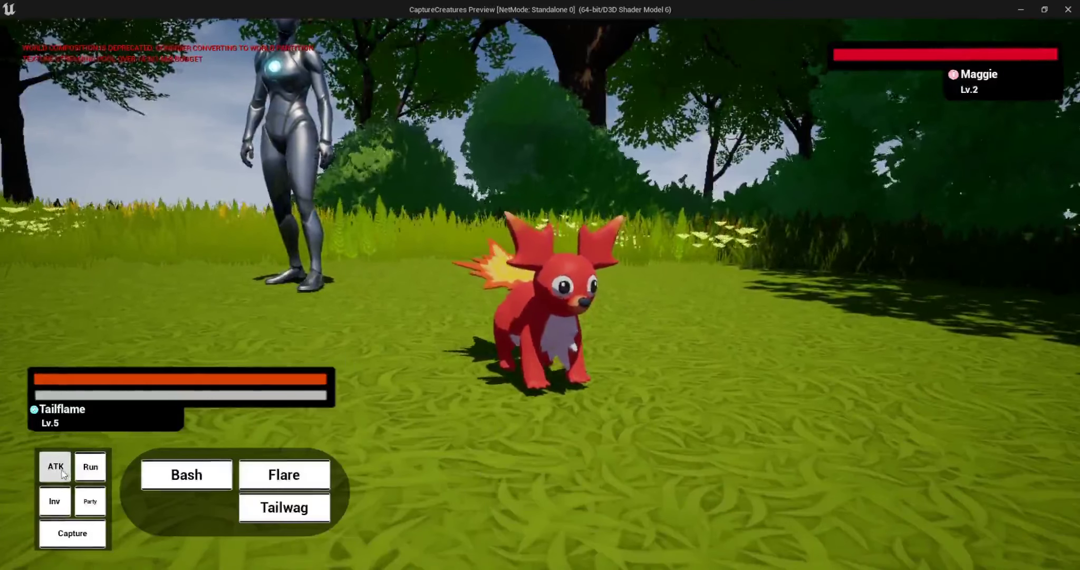
left_click(309, 478)
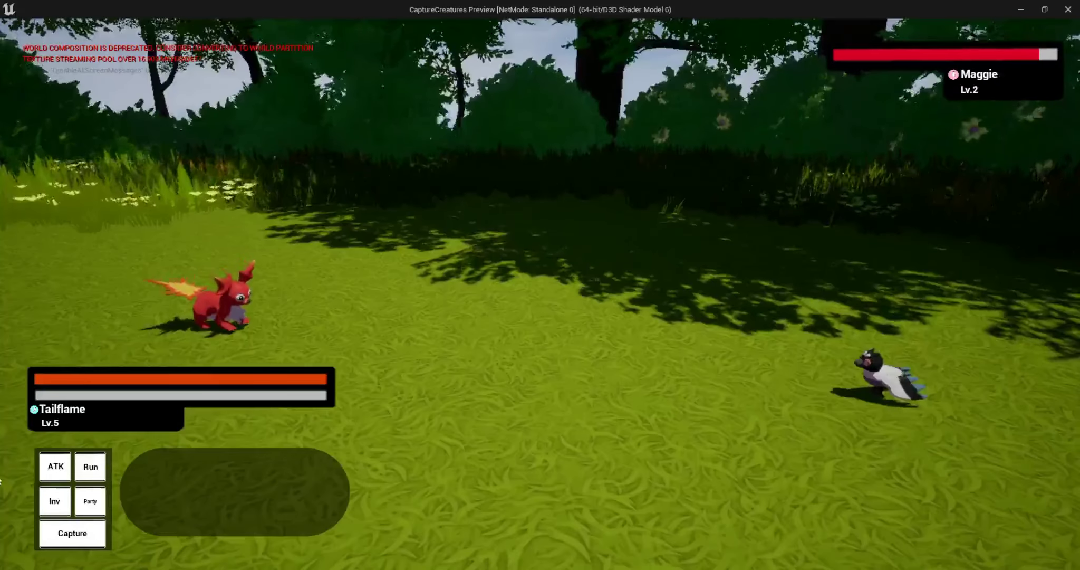
left_click(62, 471)
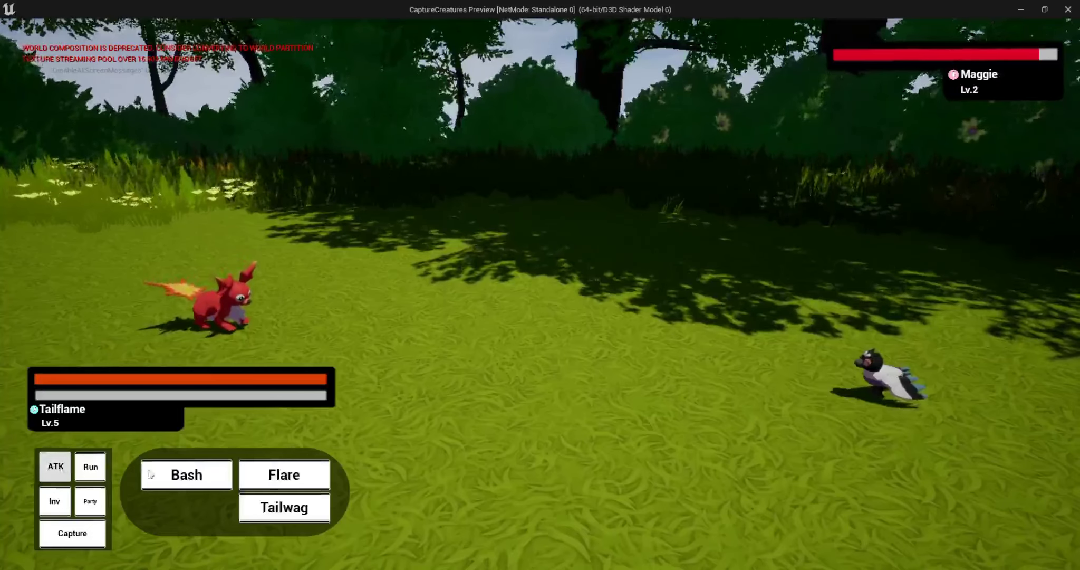
left_click(265, 472)
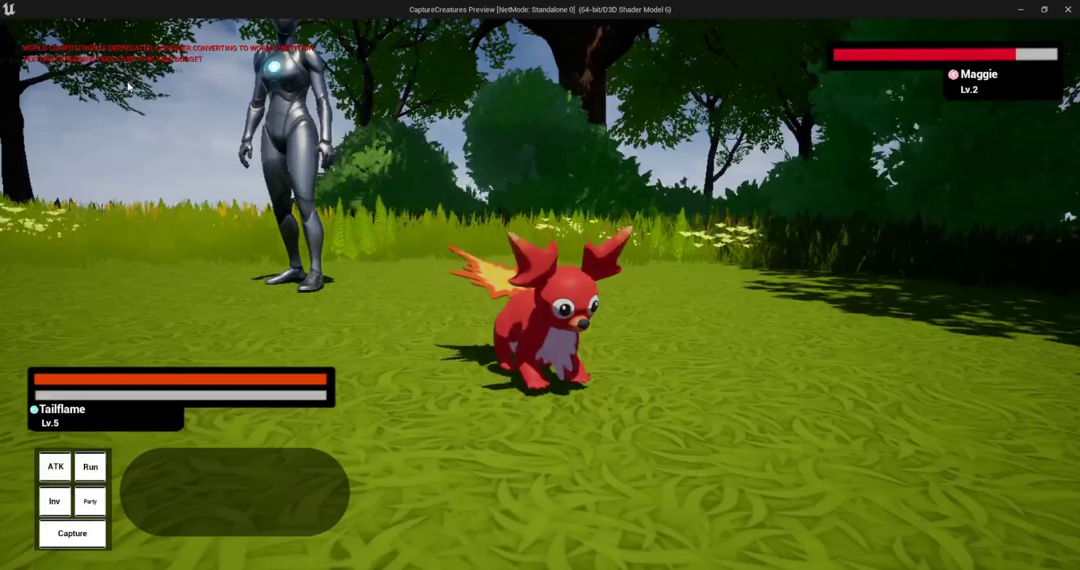
left_click(56, 466)
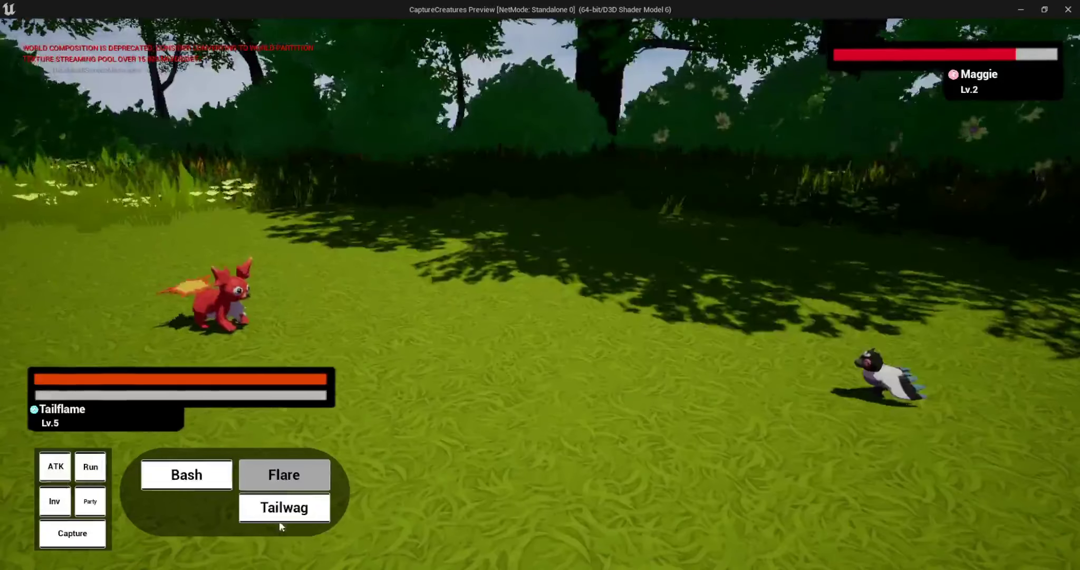
left_click(220, 485)
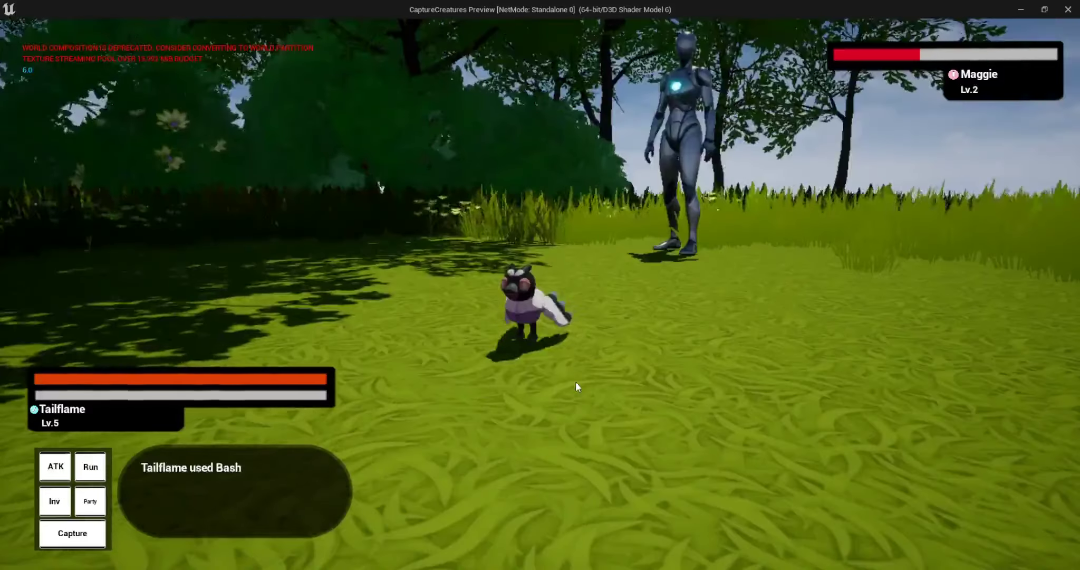
Step: Capture the weakened Maggie with a Norm Cart
left_click(89, 533)
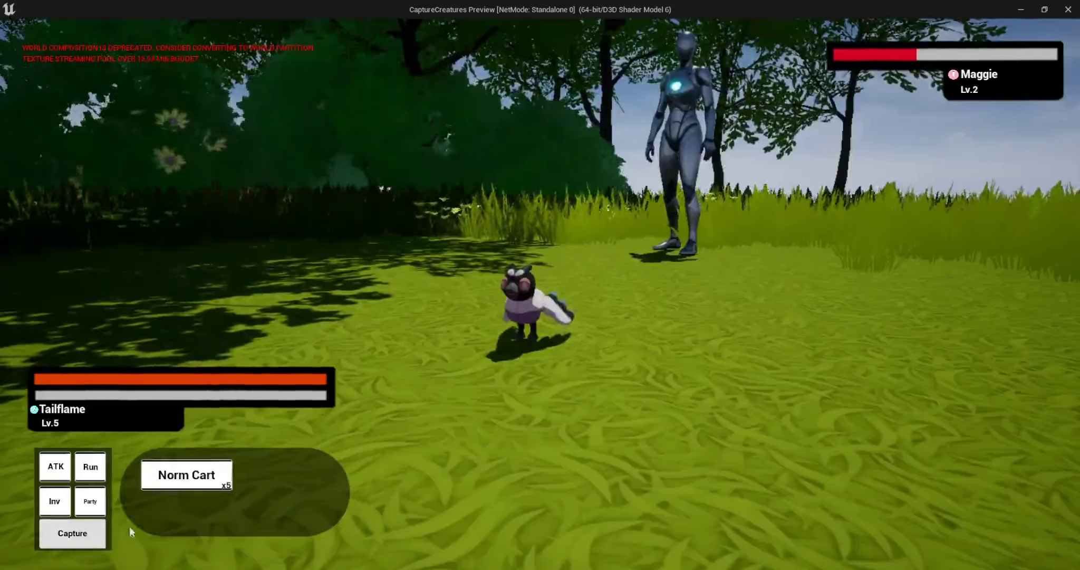
left_click(190, 482)
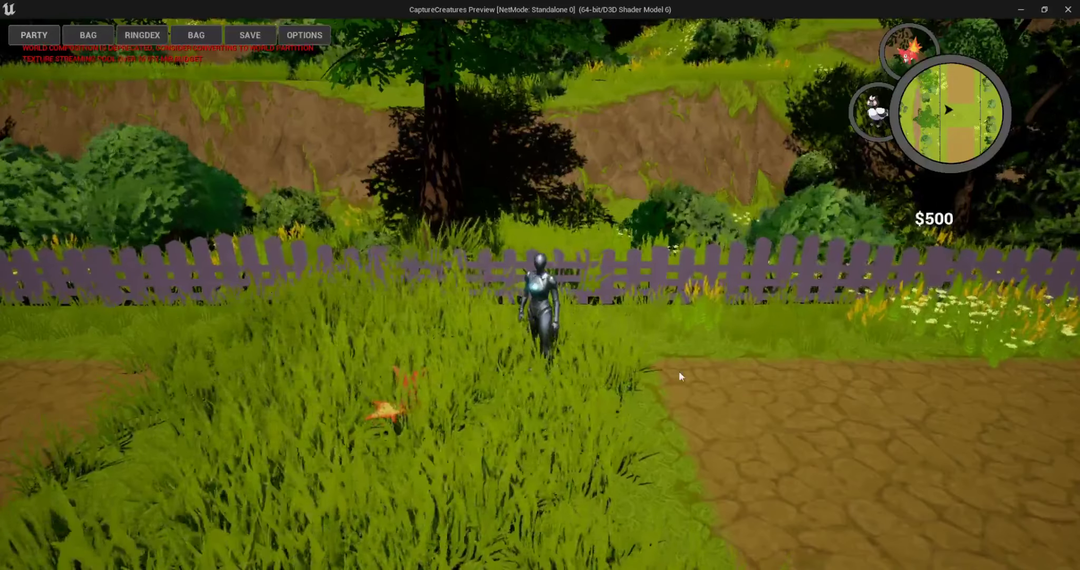
Step: Run the character out of the tall grass and along the dirt path toward the next grass patch near the stairs
key("d")
key("s")
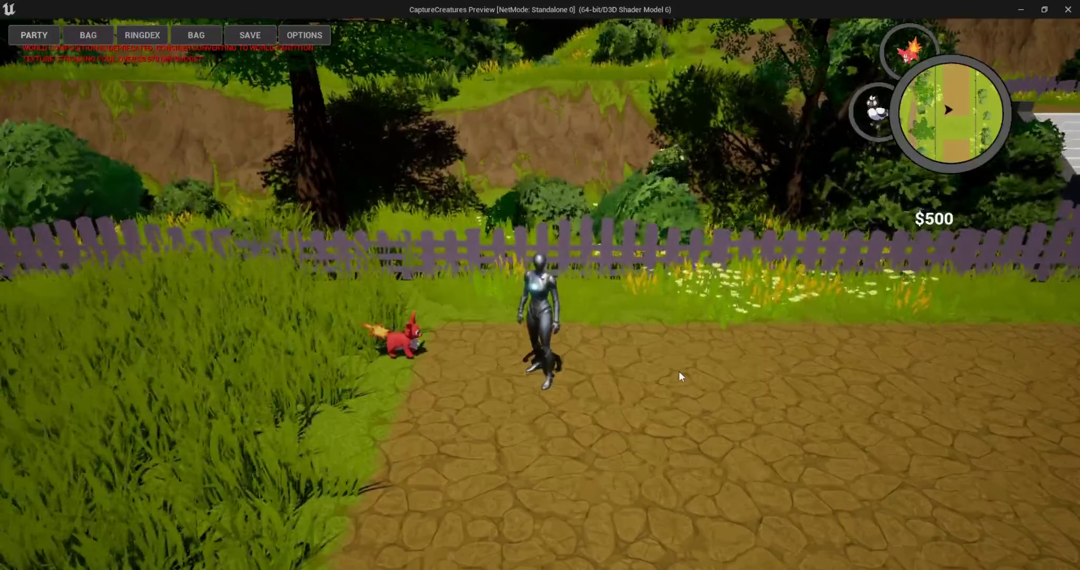
key("s")
key("d")
key("d")
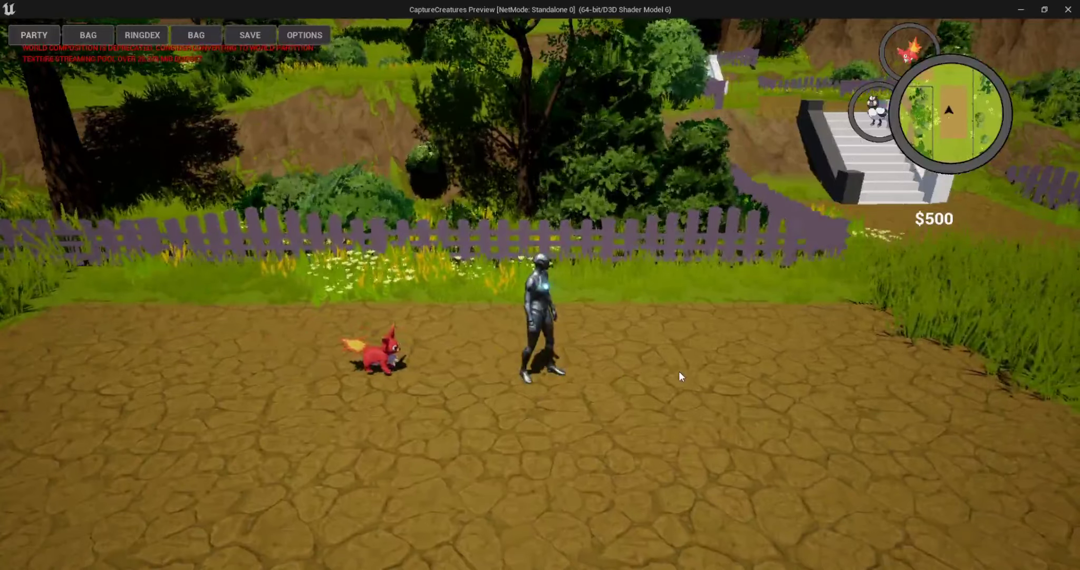
key("d")
key("d")
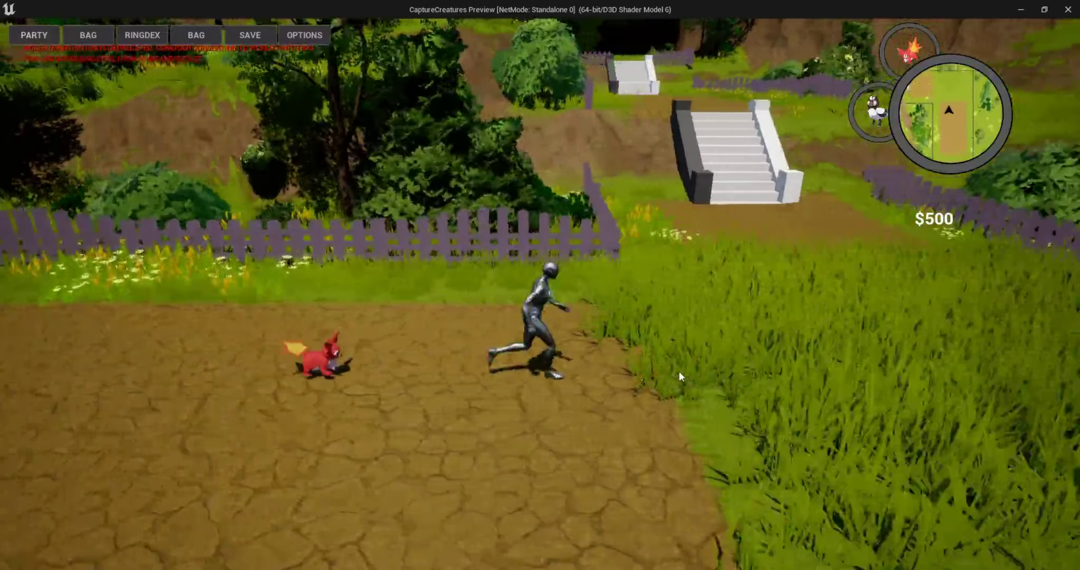
Step: Run around in the tall grass below the white stairs to trigger another wild creature encounter
key("s")
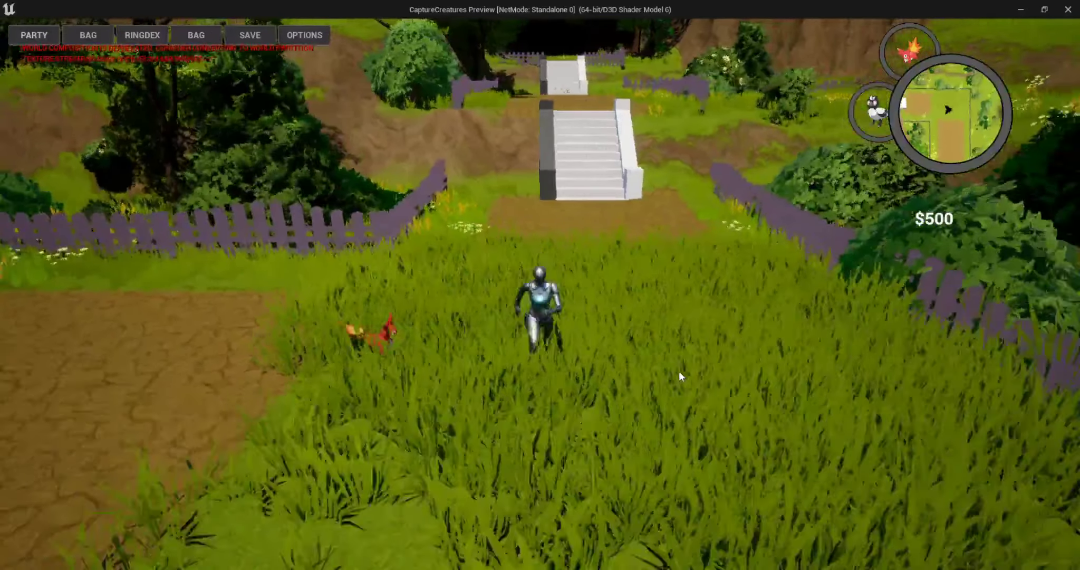
key("d")
key("w")
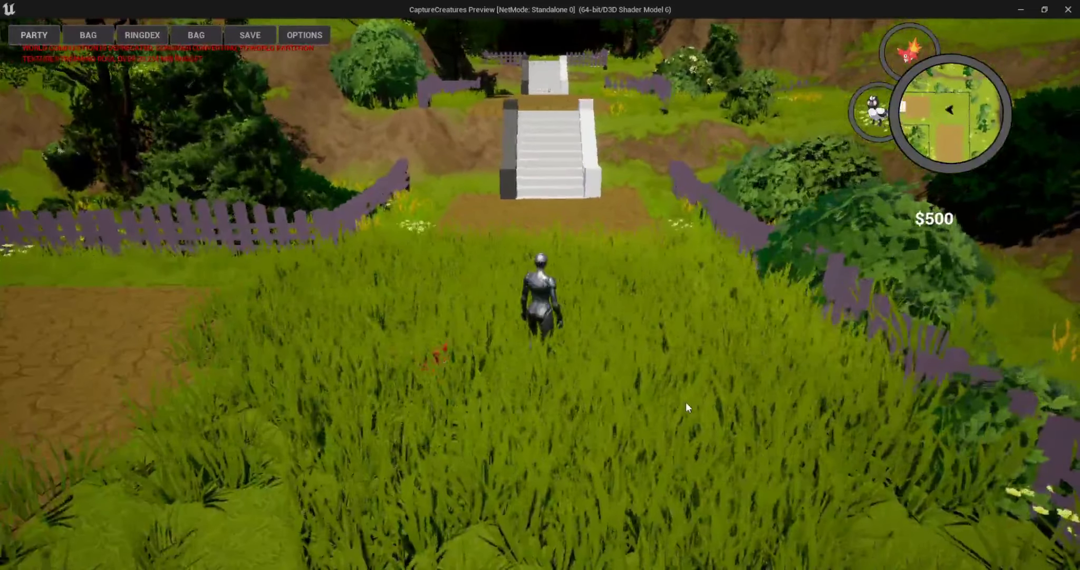
key("s")
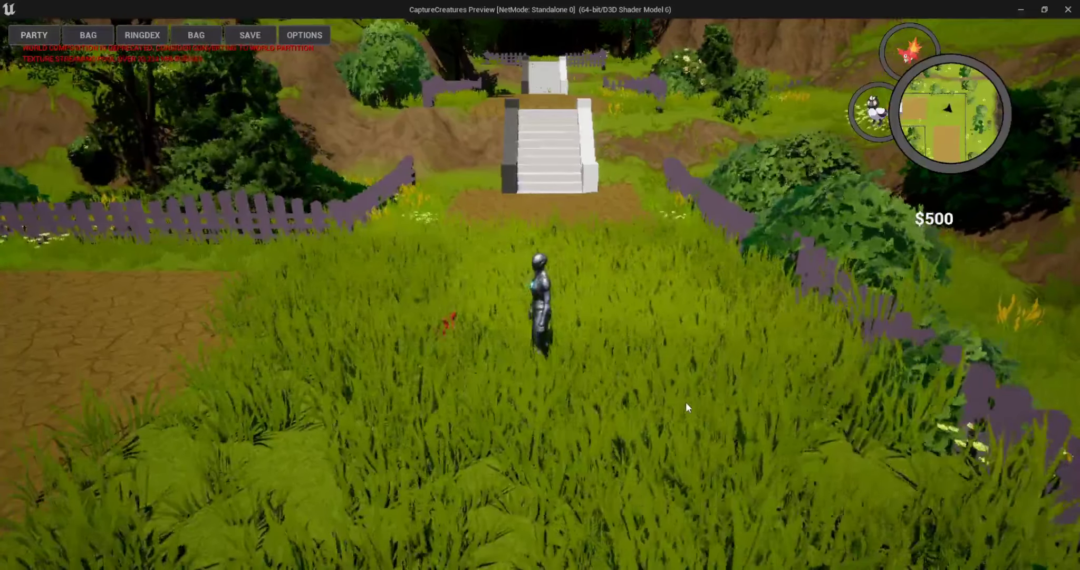
key("d")
key("w")
key("a")
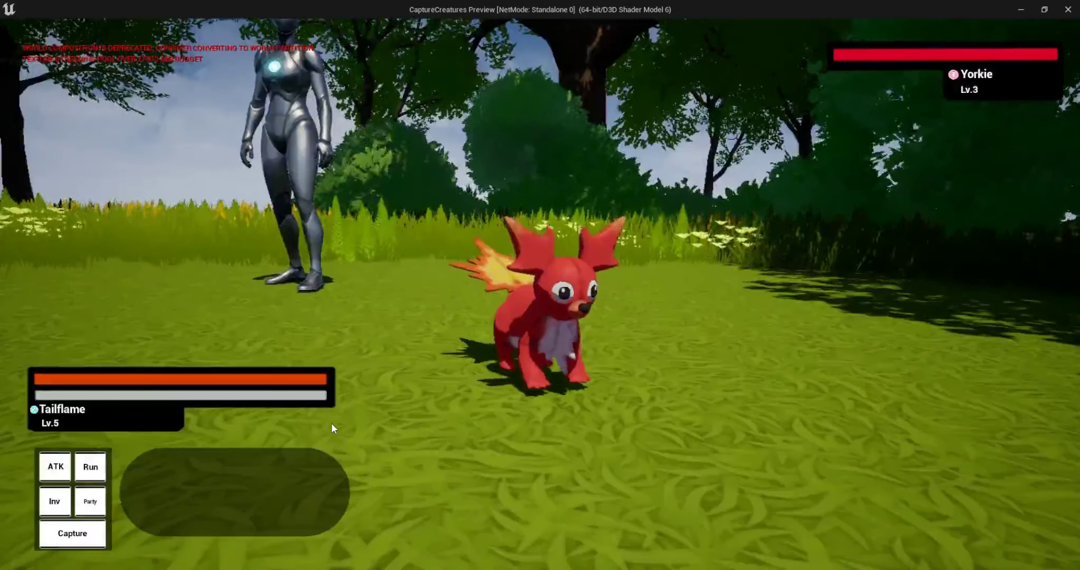
Step: Weaken the wild Yorkie by attacking with Tailflame's Flare and repeated Bash moves
left_click(45, 477)
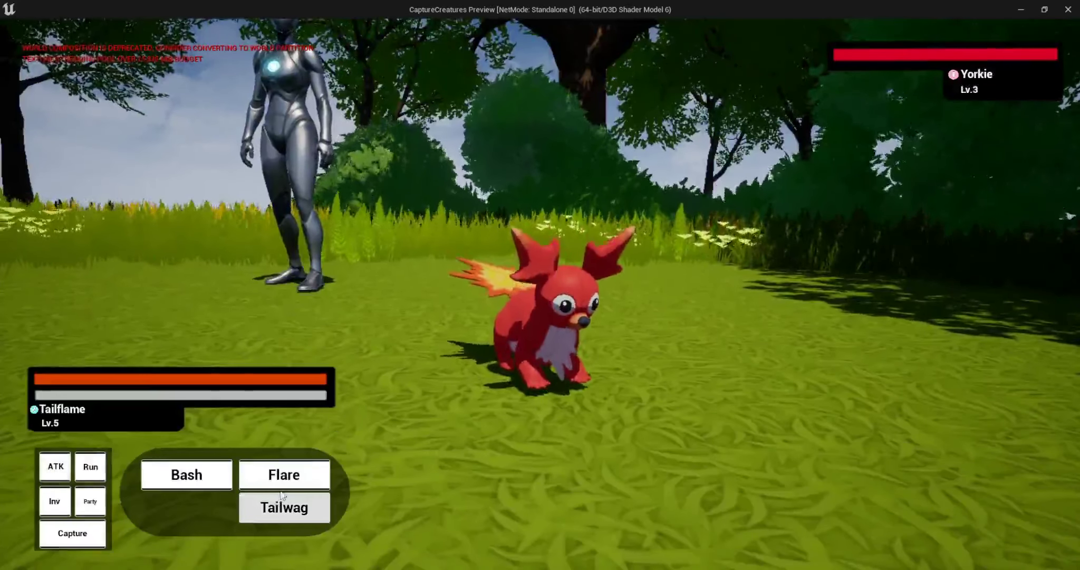
left_click(245, 478)
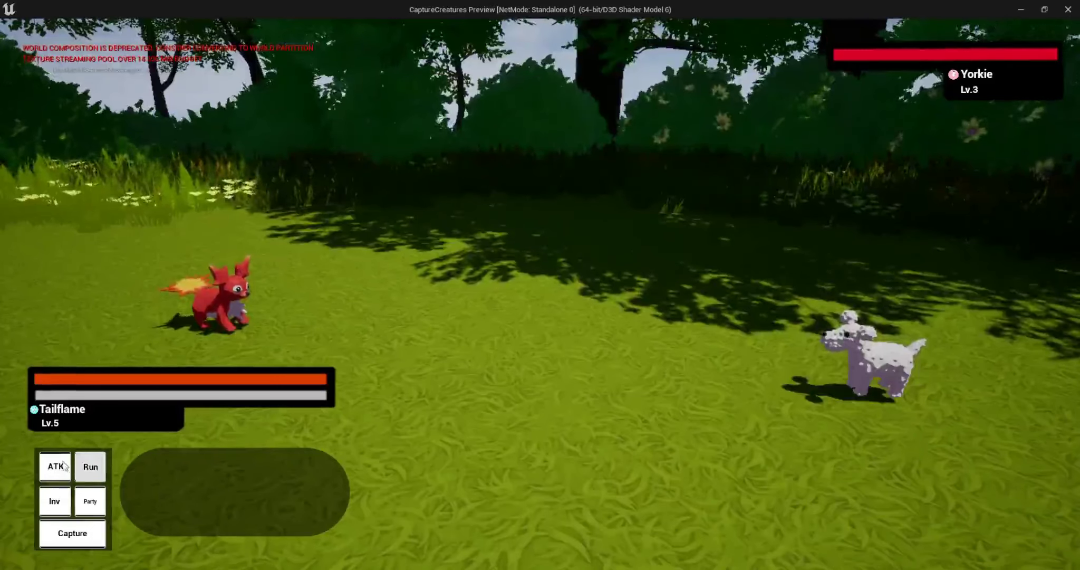
left_click(55, 466)
left_click(176, 475)
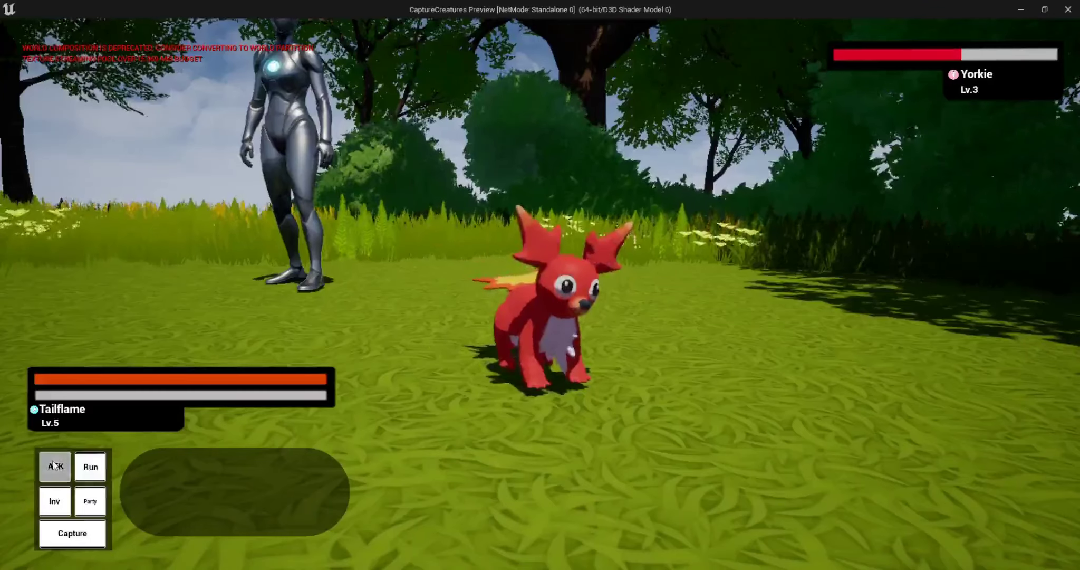
left_click(56, 466)
left_click(200, 483)
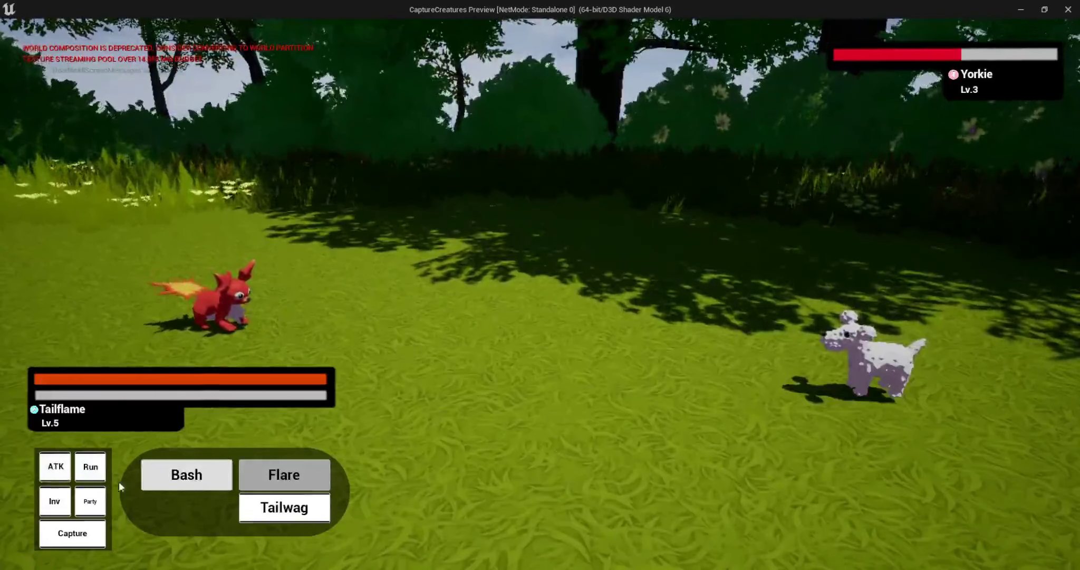
left_click(170, 478)
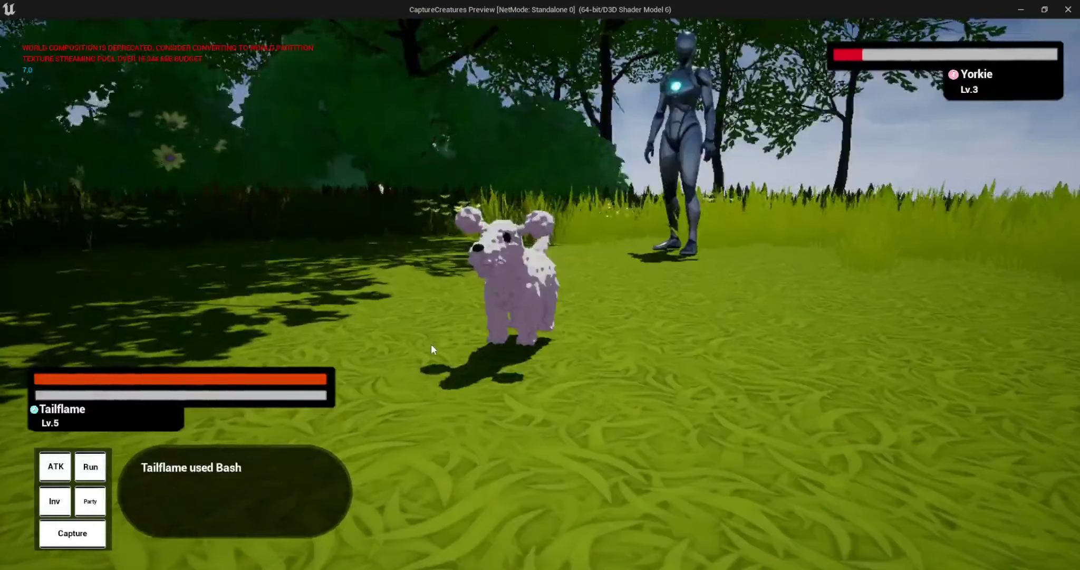
Step: Capture the weakened Yorkie using Norm Carts
left_click(55, 501)
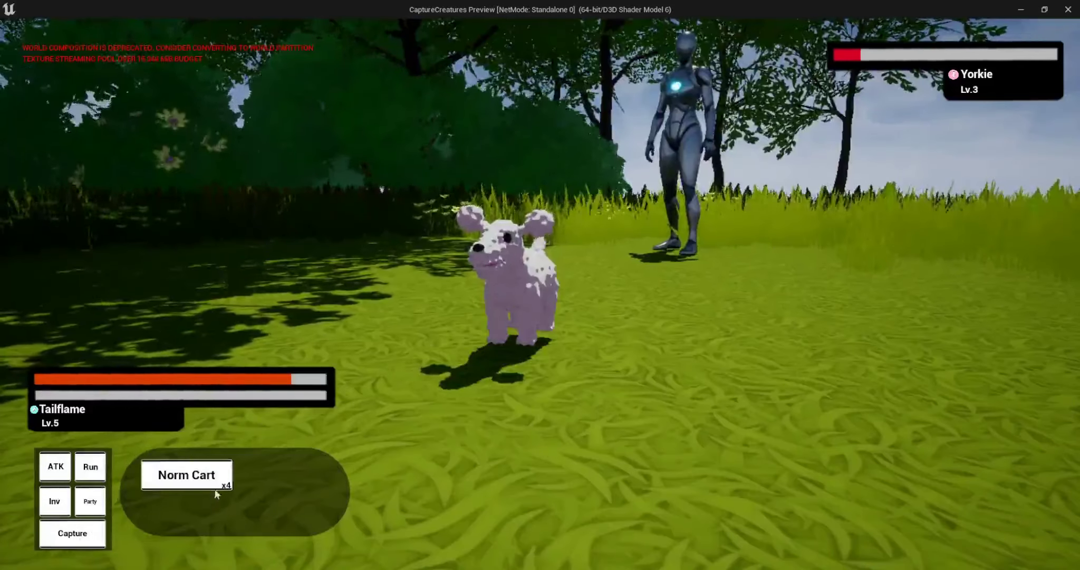
left_click(211, 483)
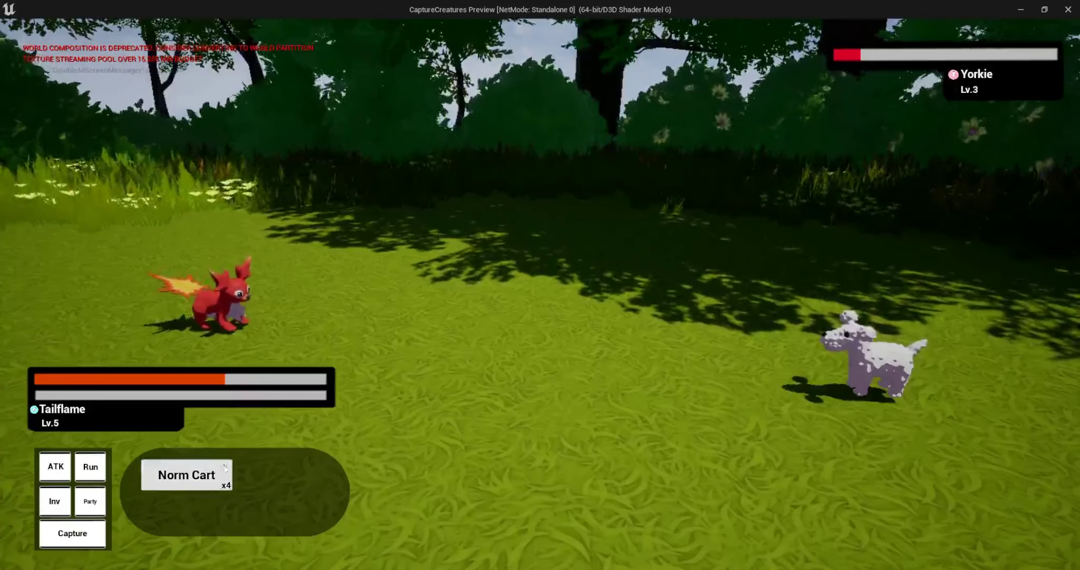
left_click(213, 474)
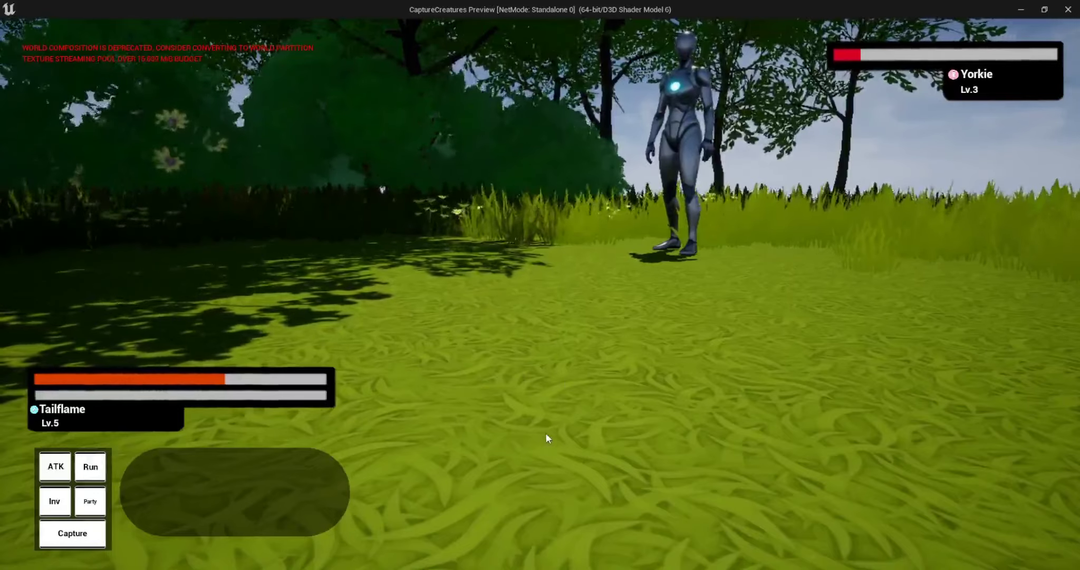
Step: Run the character out of the tall grass and back onto the open dirt path
key("a")
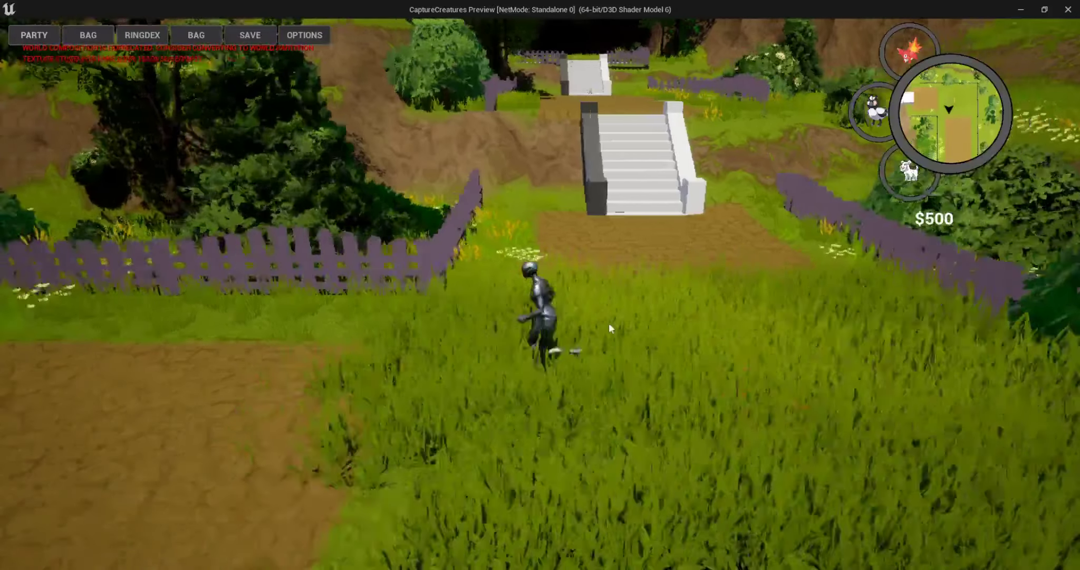
key("a")
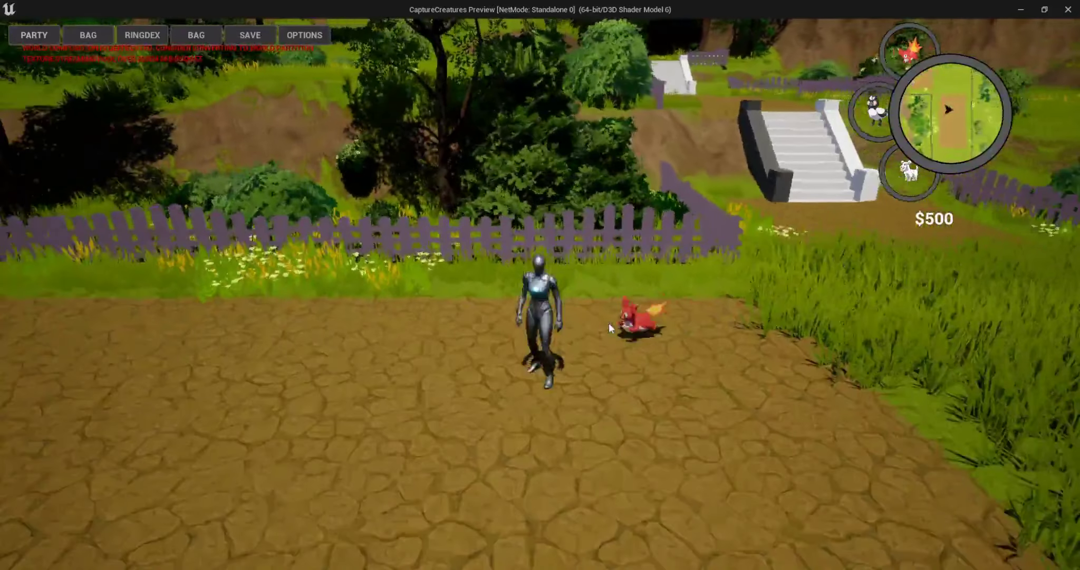
key("a")
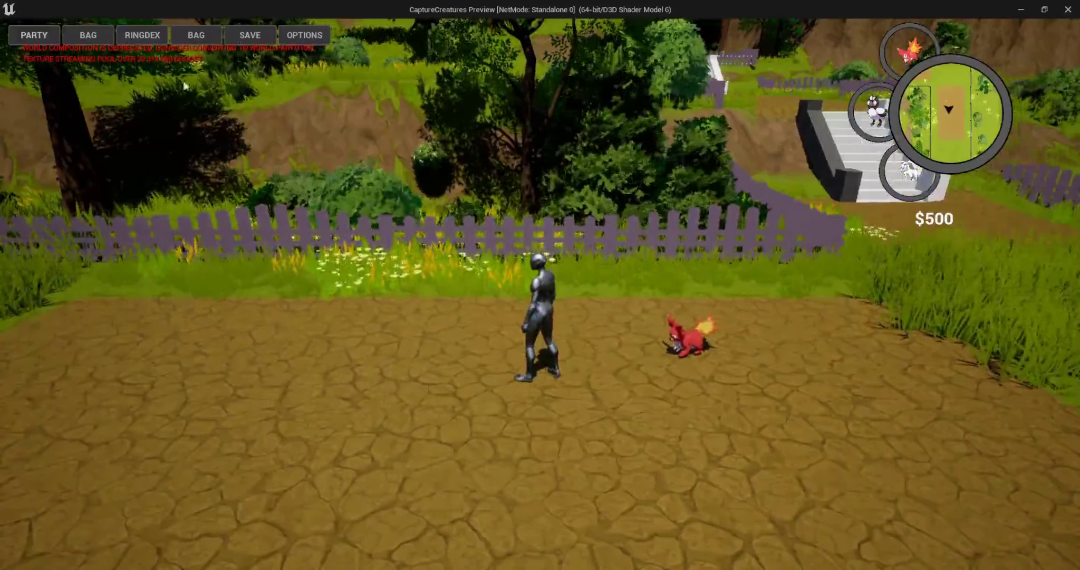
Step: Open the party list and review the details and moves of Yorkie and Maggie
left_click(34, 35)
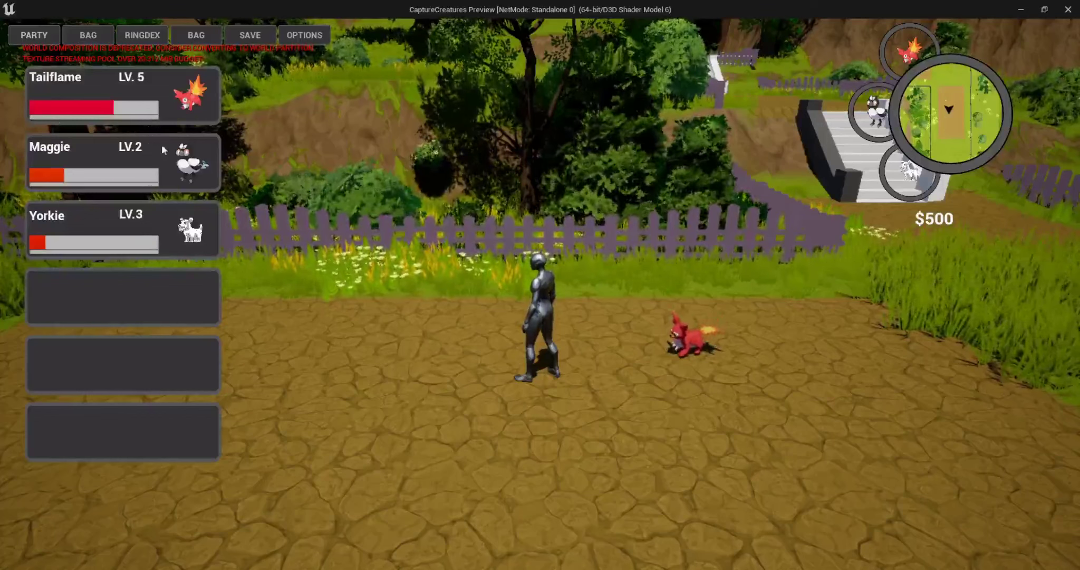
left_click(157, 226)
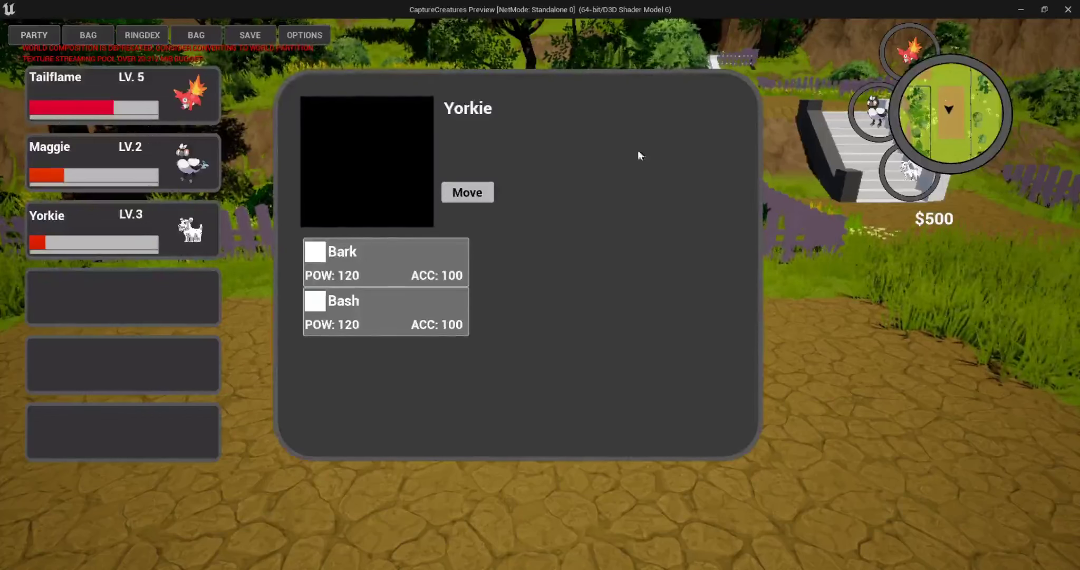
left_click(96, 149)
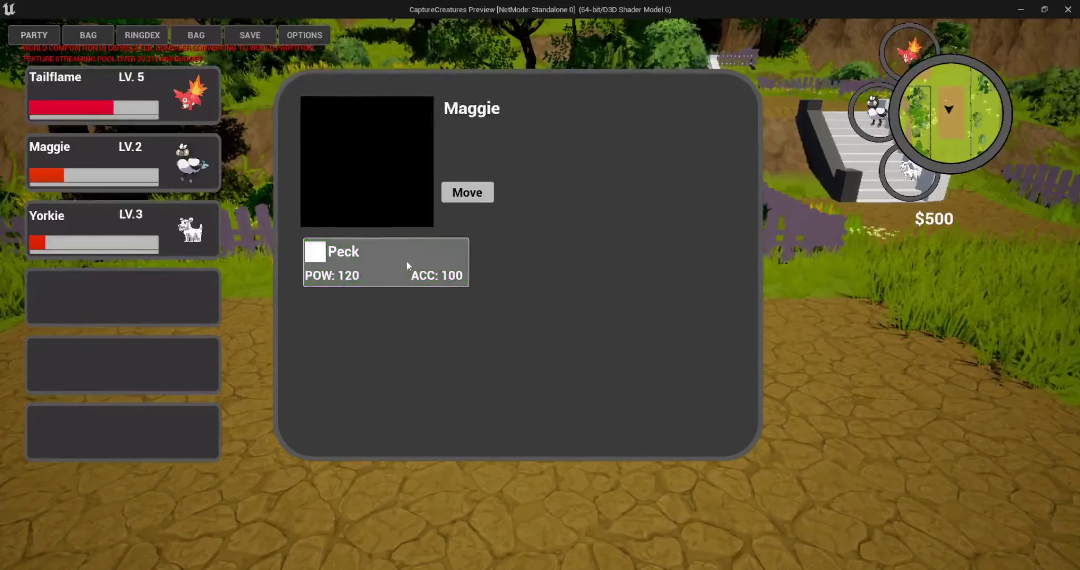
Step: Swap Yorkie with Maggie so that Yorkie takes the second party slot, and close the party list
left_click(109, 225)
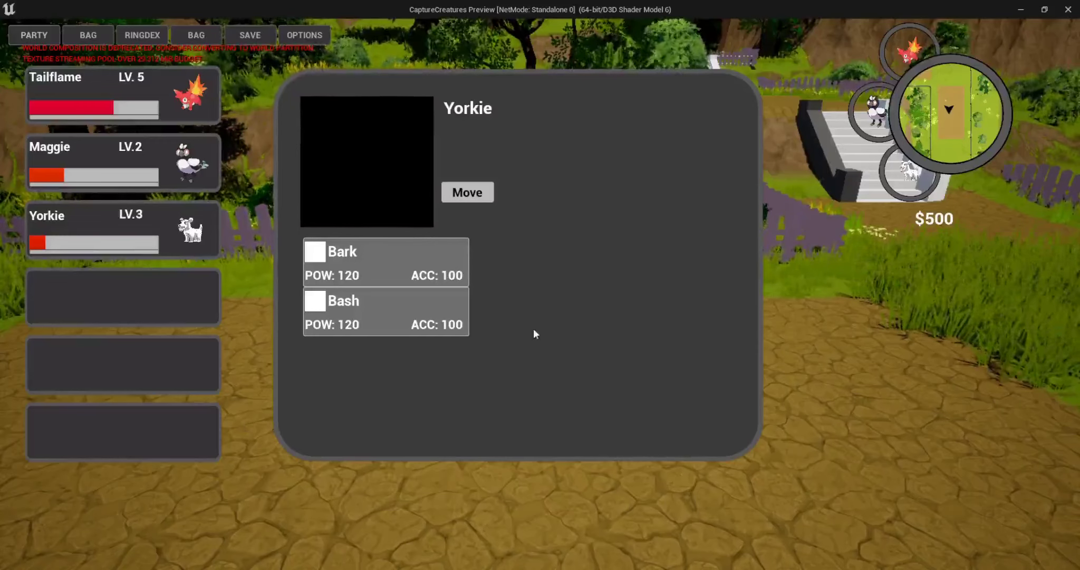
left_click(128, 154)
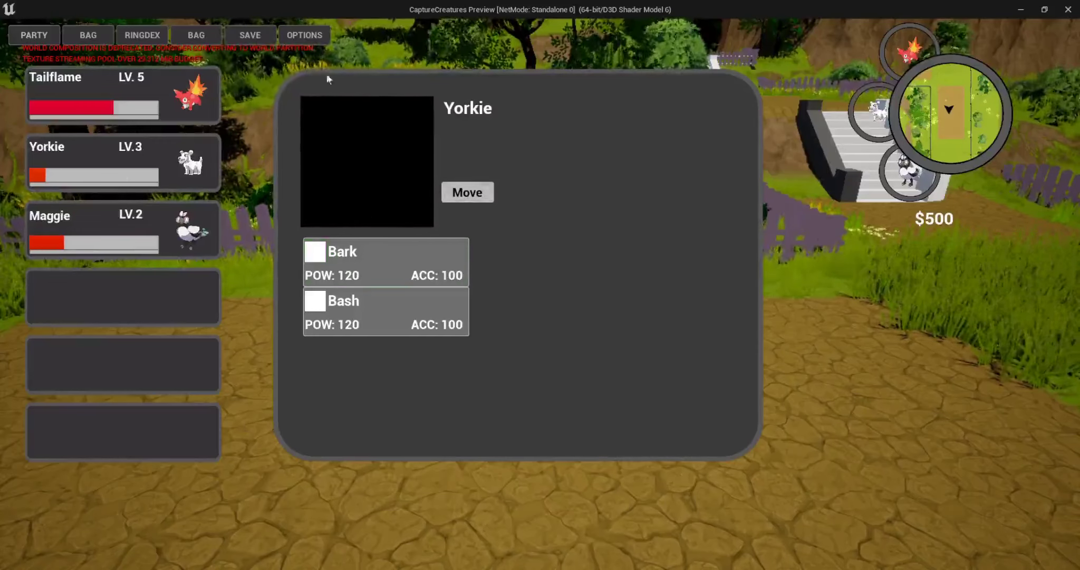
left_click(33, 35)
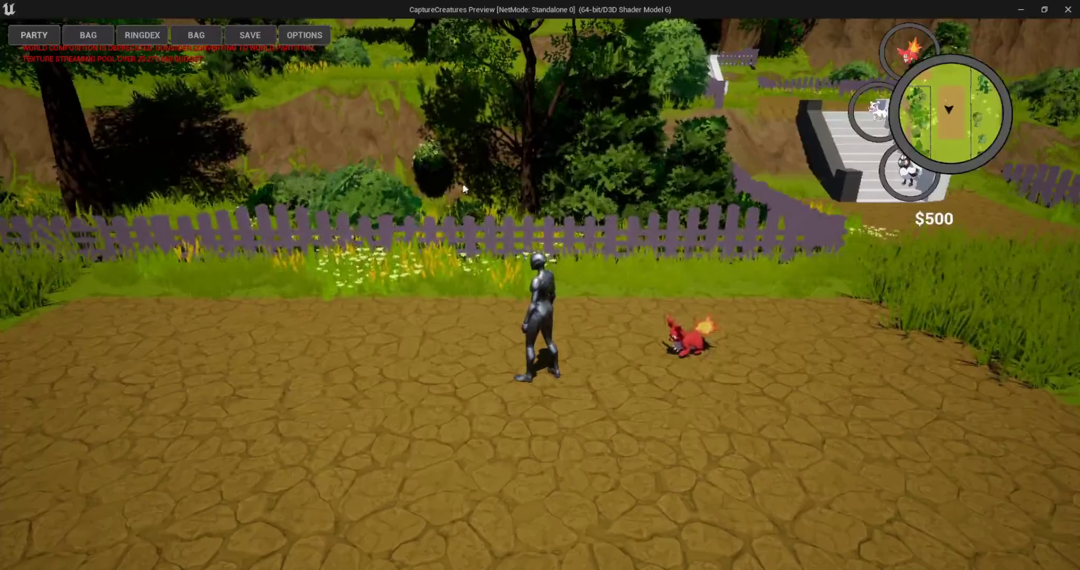
Step: Open the creature storage and transfer Yorkie from the team into the first slot of Box 1
key("b")
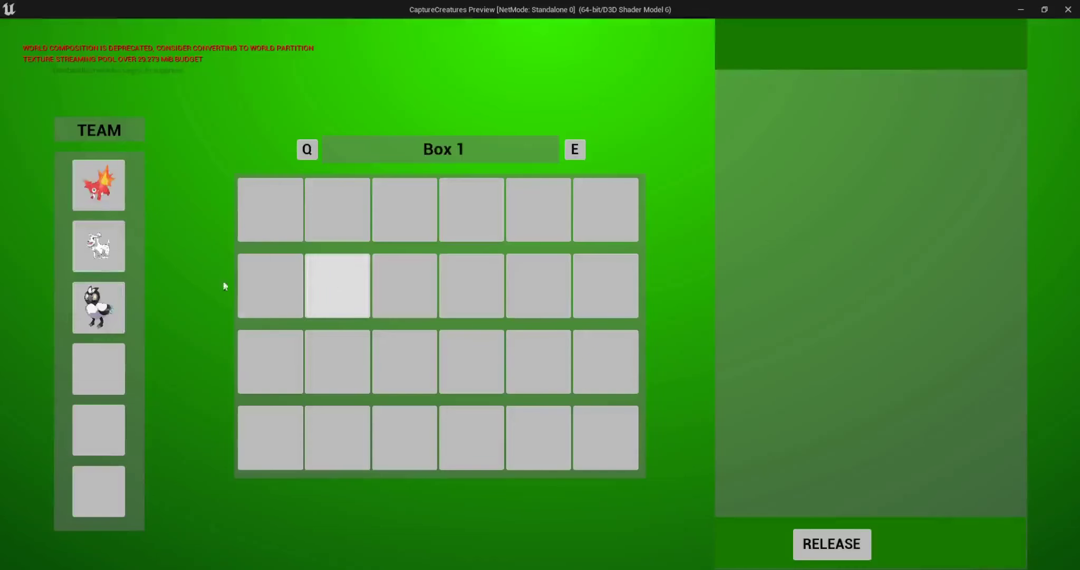
left_click_drag(113, 243, 661, 161)
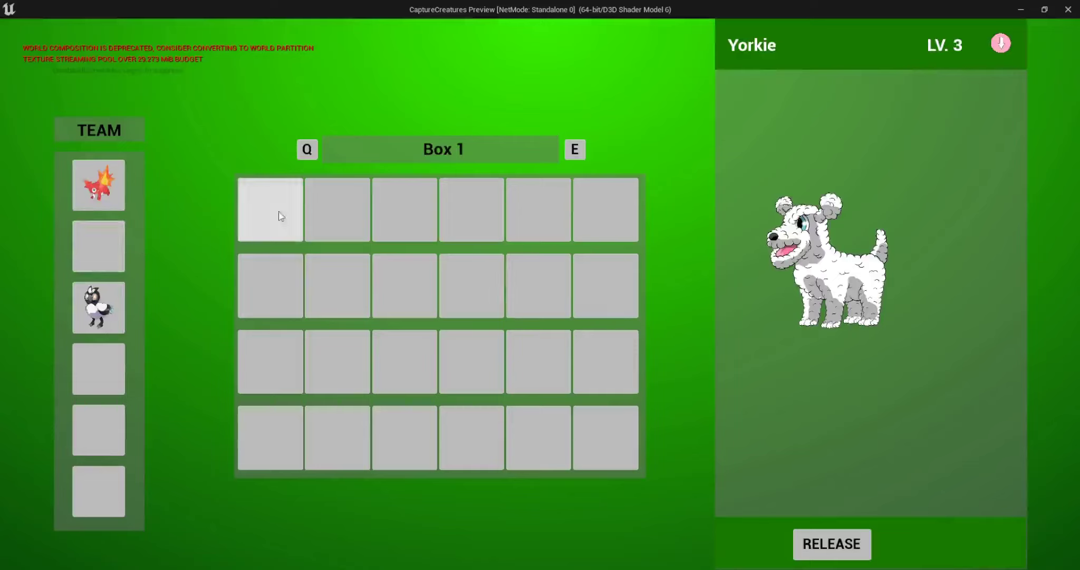
left_click_drag(280, 216, 281, 217)
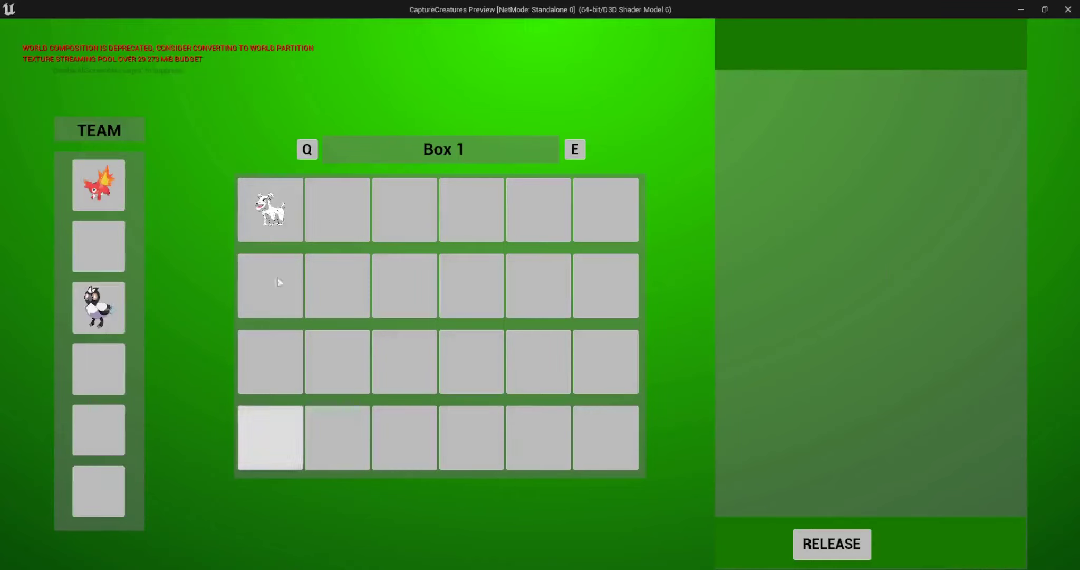
Step: Put Yorkie in the third team slot in place of Maggie, and store Maggie in the second slot of Box 1
left_click_drag(272, 216, 120, 311)
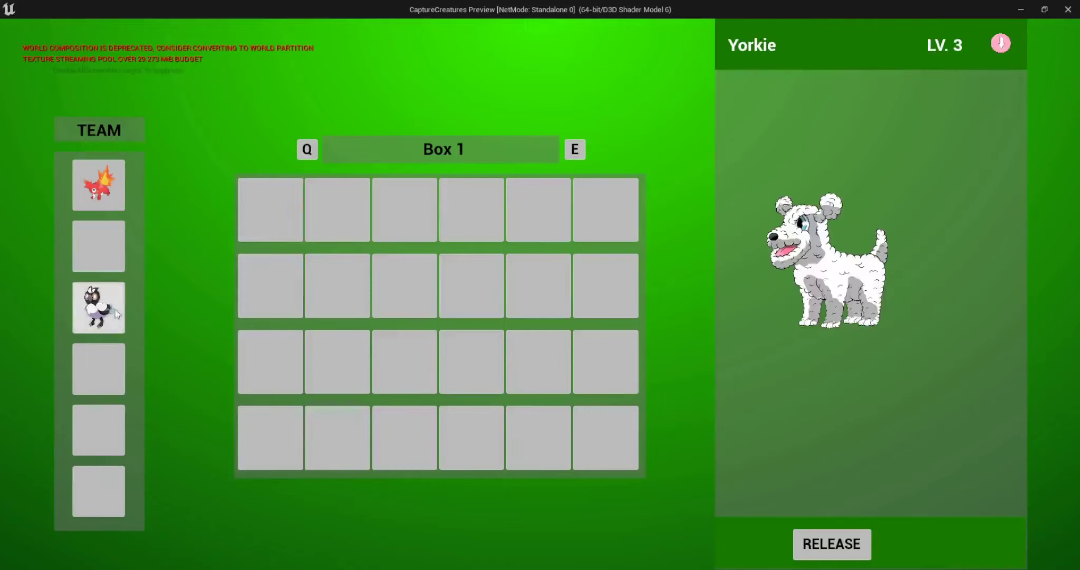
left_click(117, 312)
left_click(308, 215)
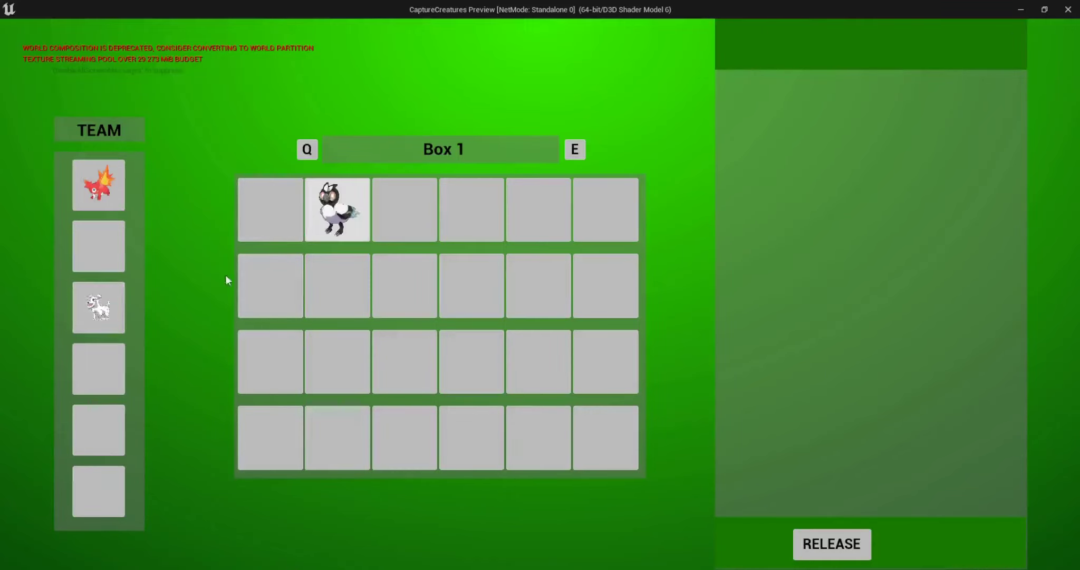
Step: Cycle through the storage boxes back to Box 1, and return Maggie to the second team slot
key("e")
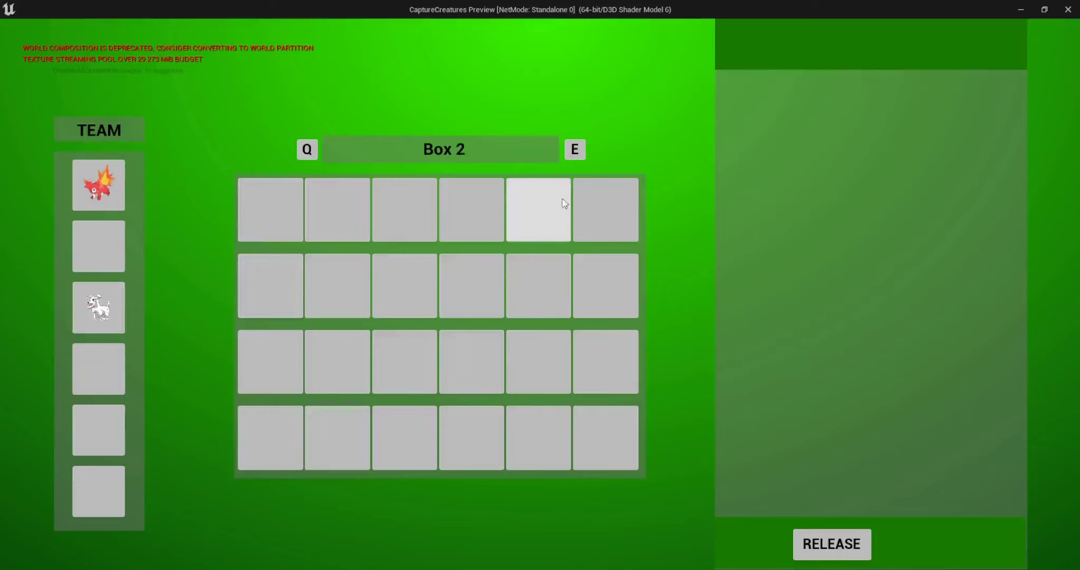
key("e")
key("e")
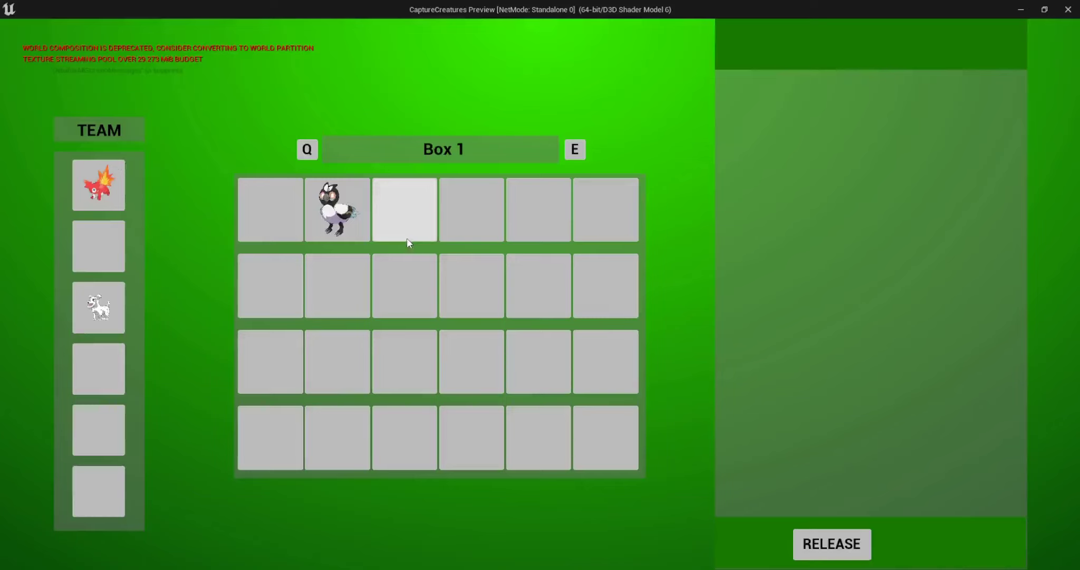
left_click(327, 202)
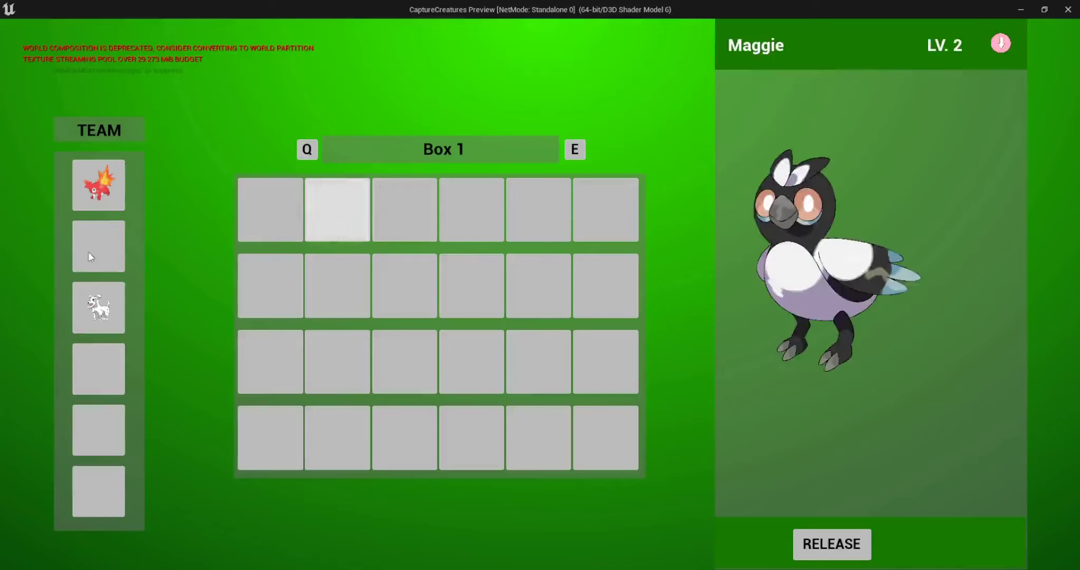
left_click(90, 257)
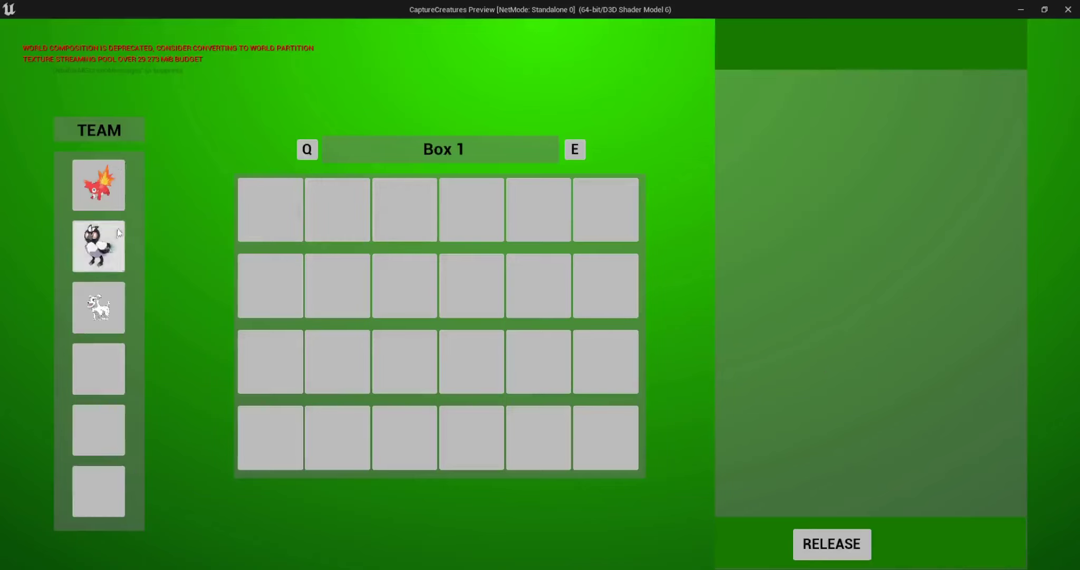
Step: Close the creature storage and run the character along the dirt path, through the tall grass patch to the clearing before the stone archway
key("Escape")
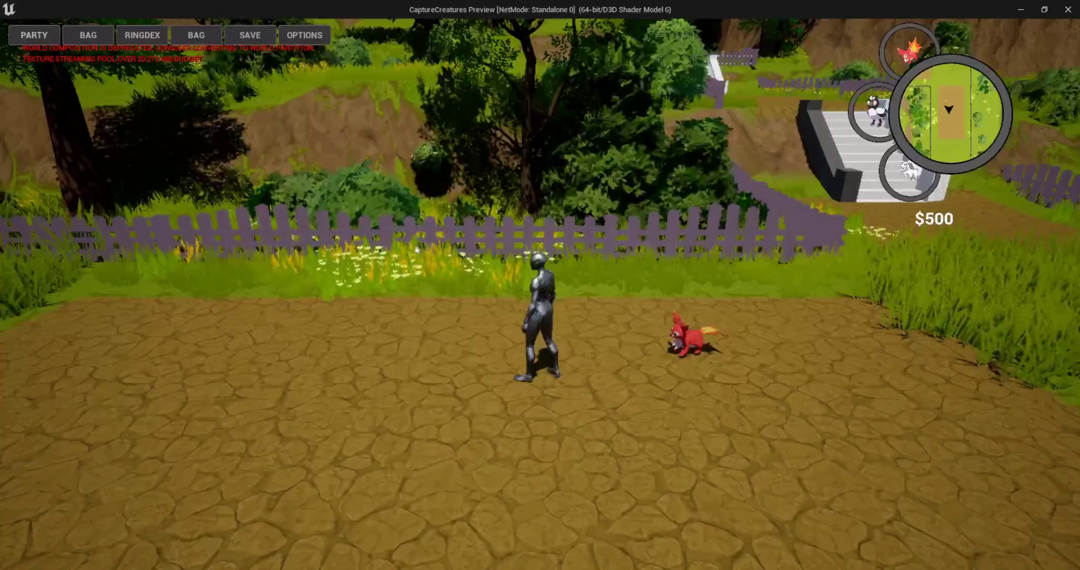
key("a")
key("s")
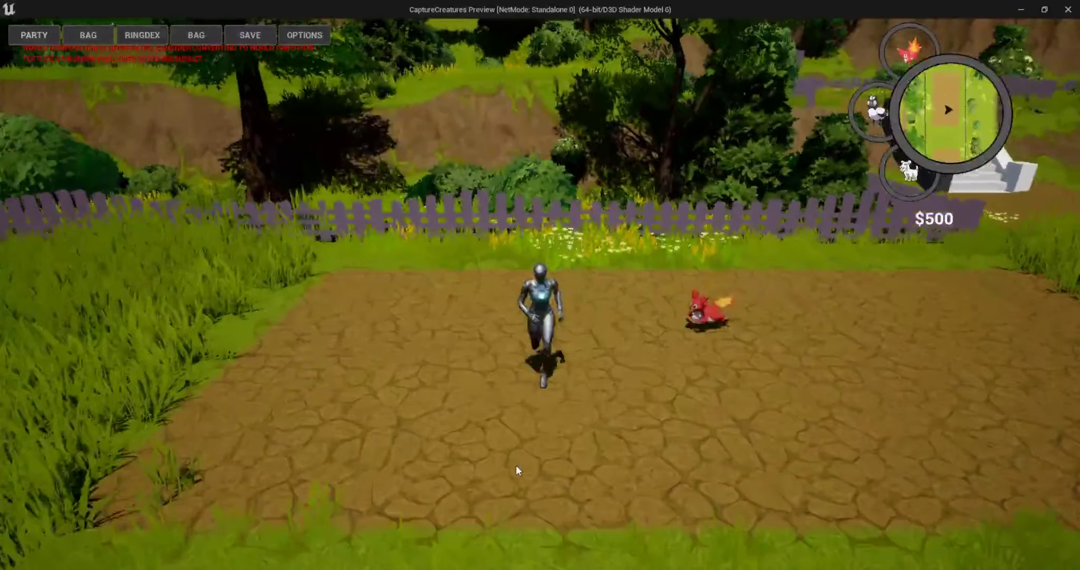
key("a")
key("a")
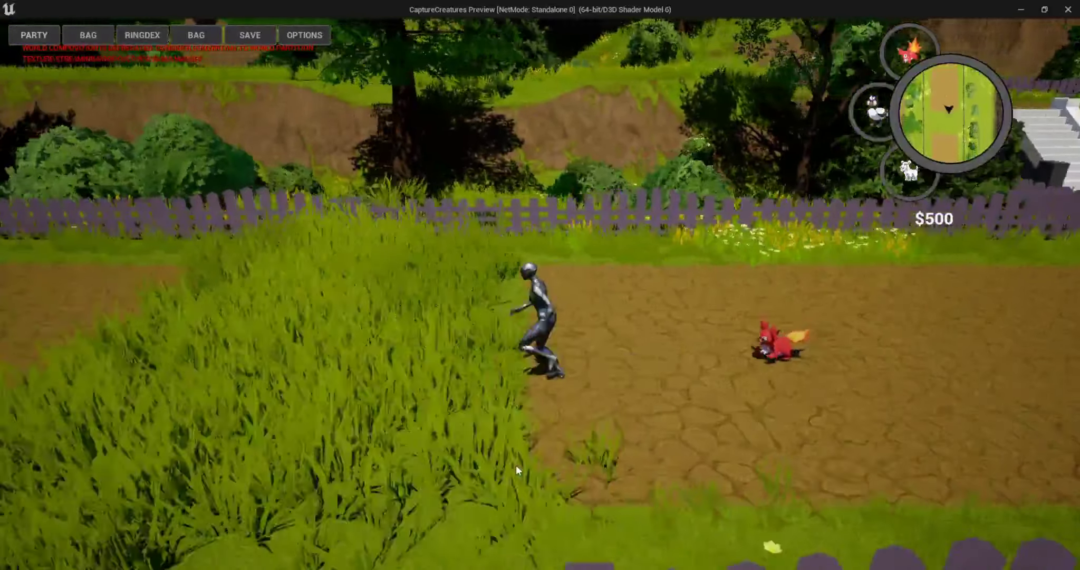
key("a")
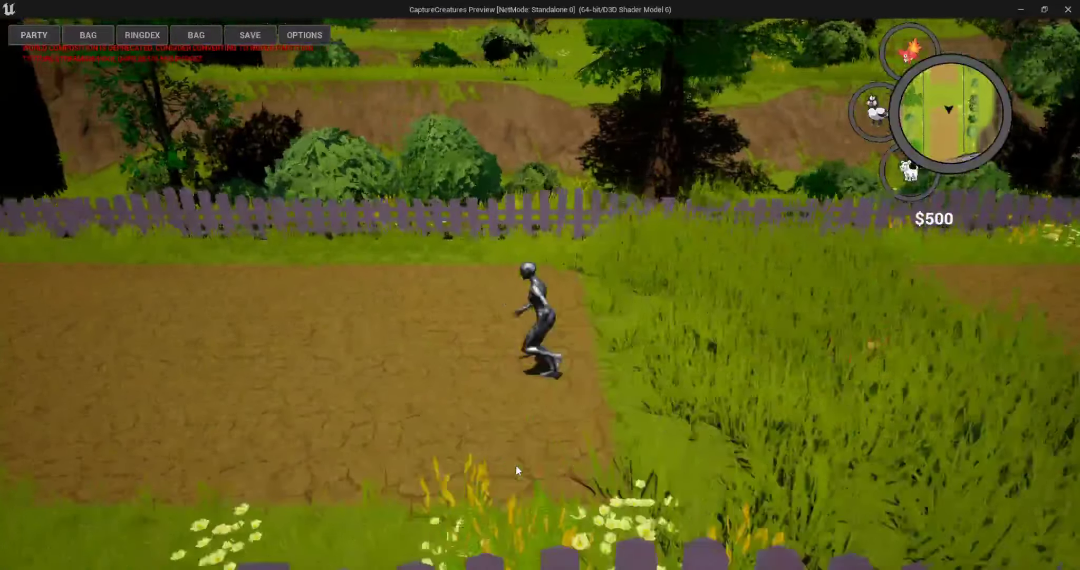
key("s")
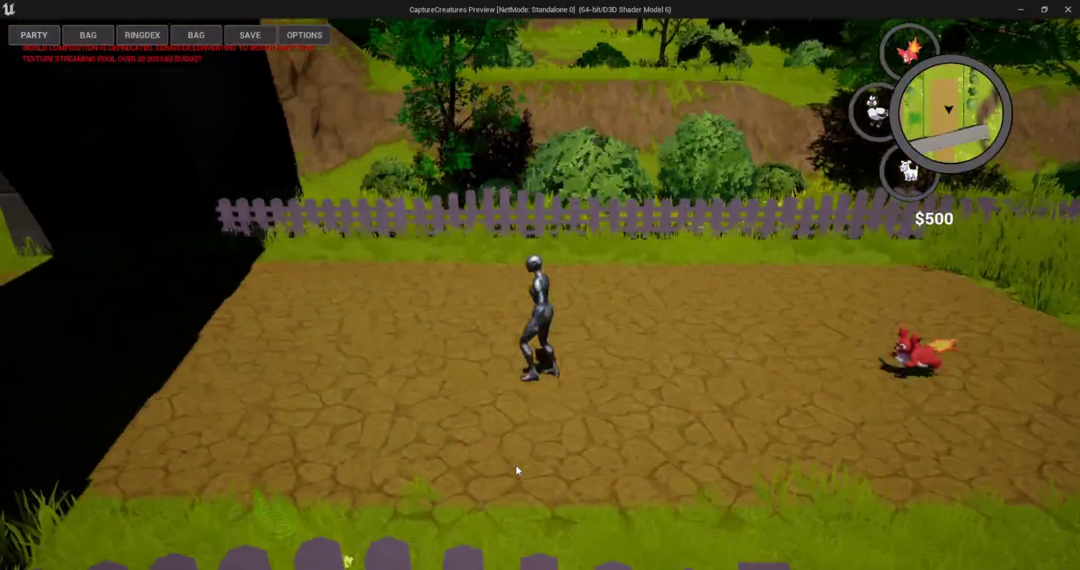
Step: Run the character through the stone archway and along the path past the three brick crates toward the brick houses
key("a")
key("a")
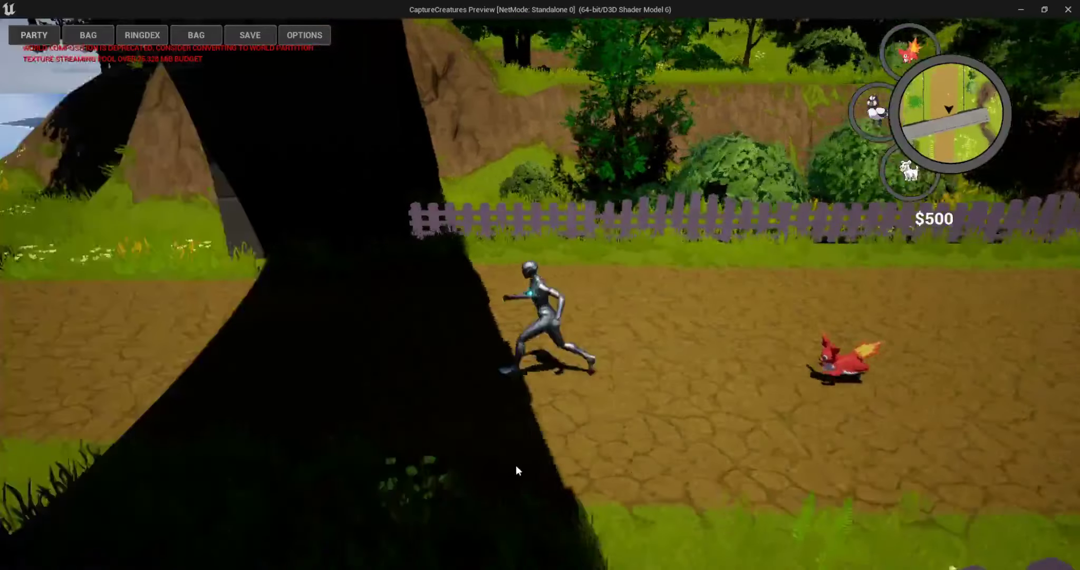
key("a")
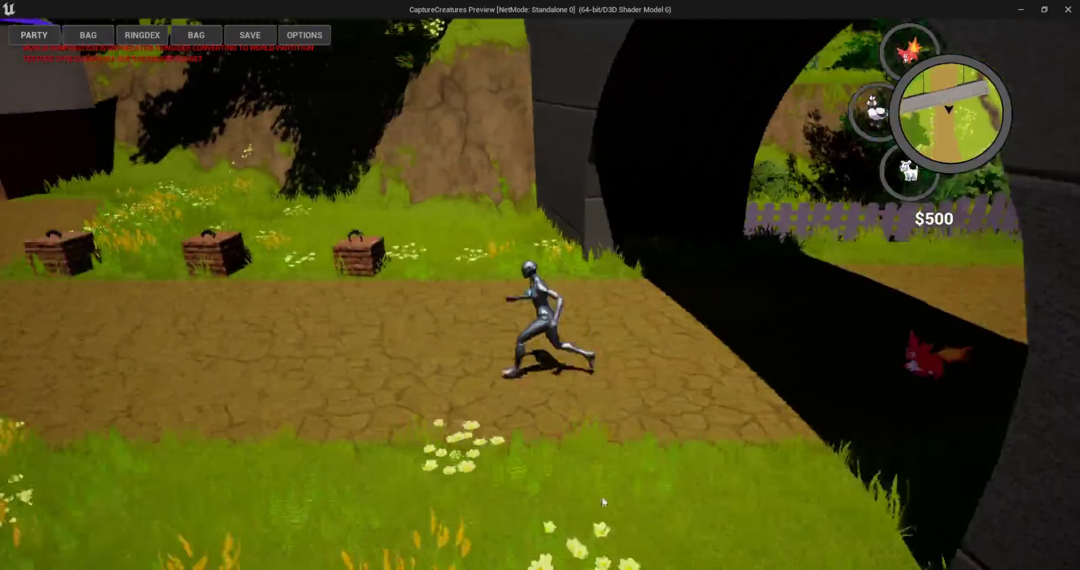
key("w")
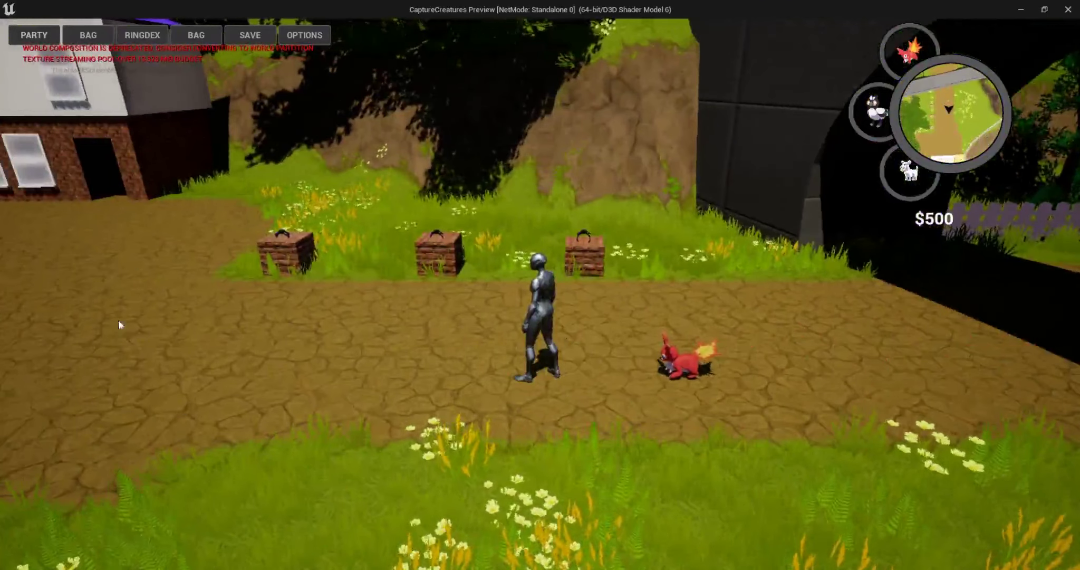
key("a")
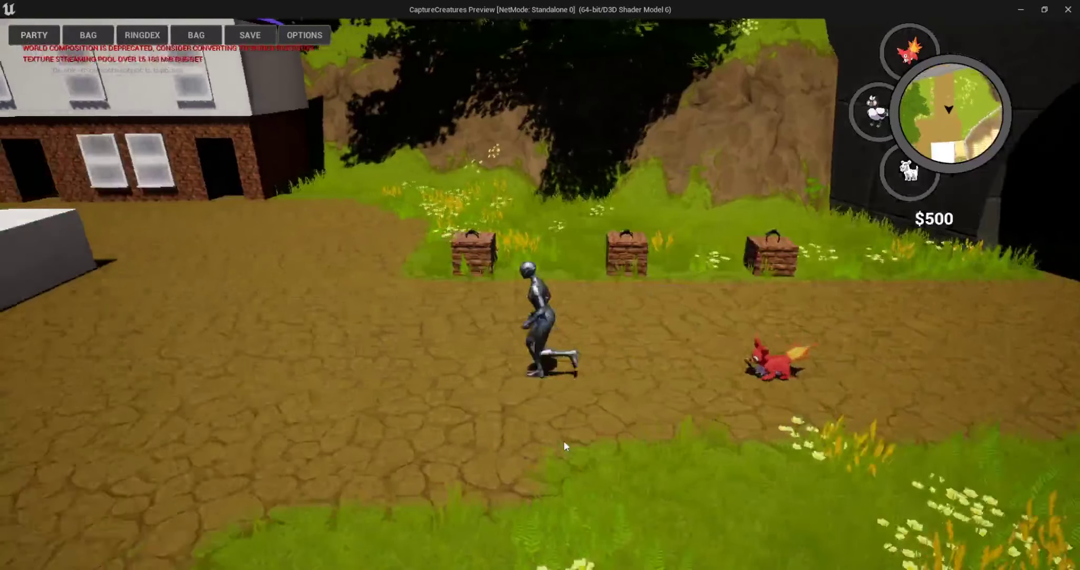